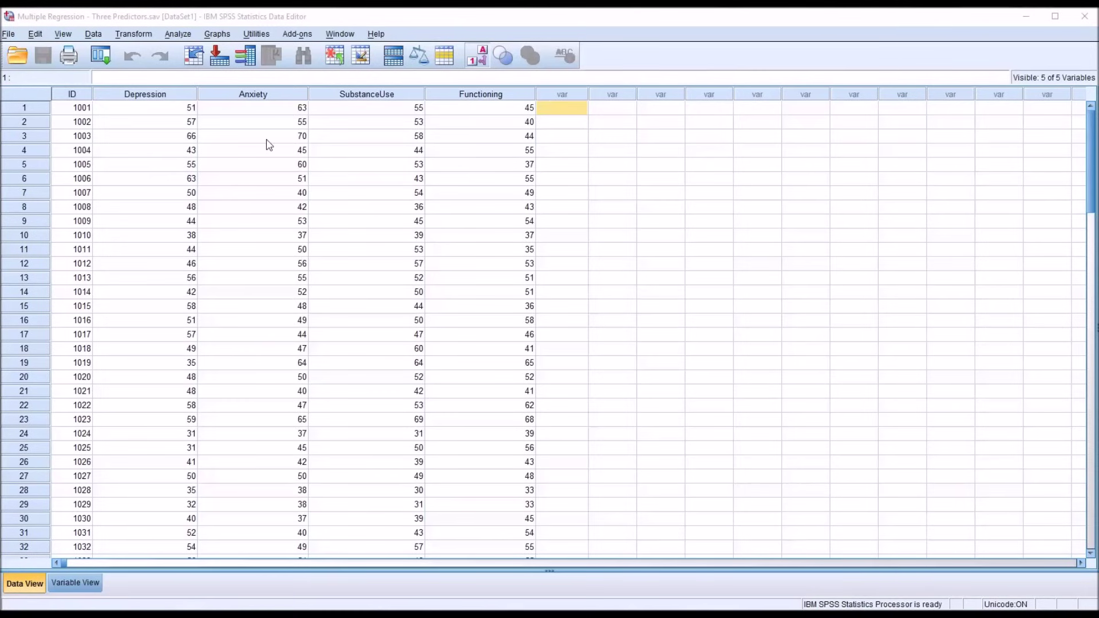
Examine the predictor columns Depression, Anxiety and SubstanceUse and the outcome column Functioning in the dataset
click(160, 97)
click(242, 98)
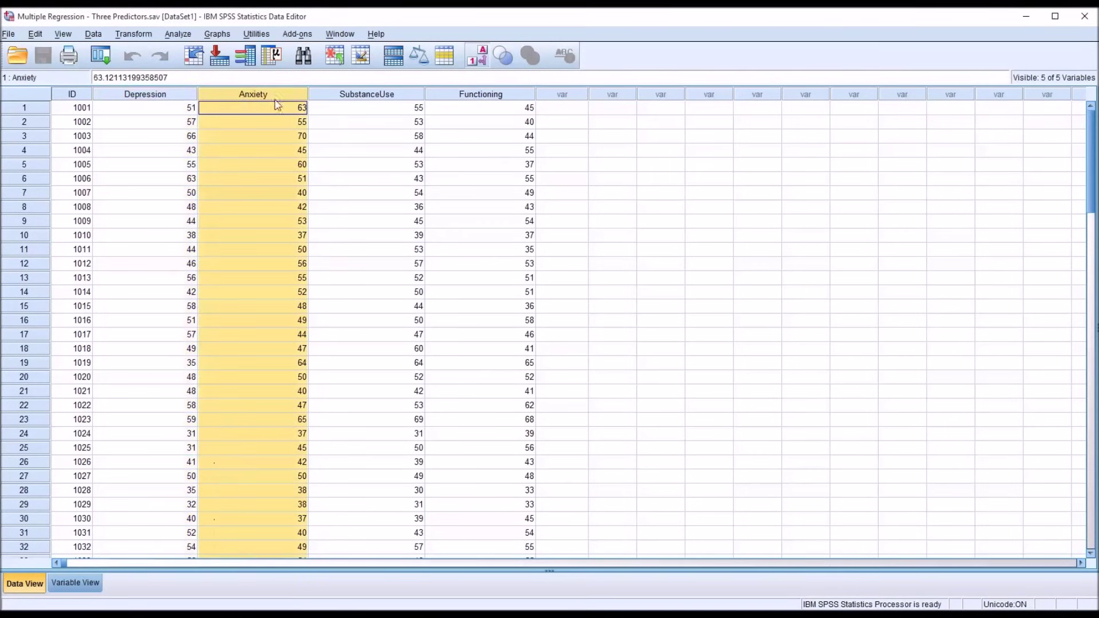
click(331, 98)
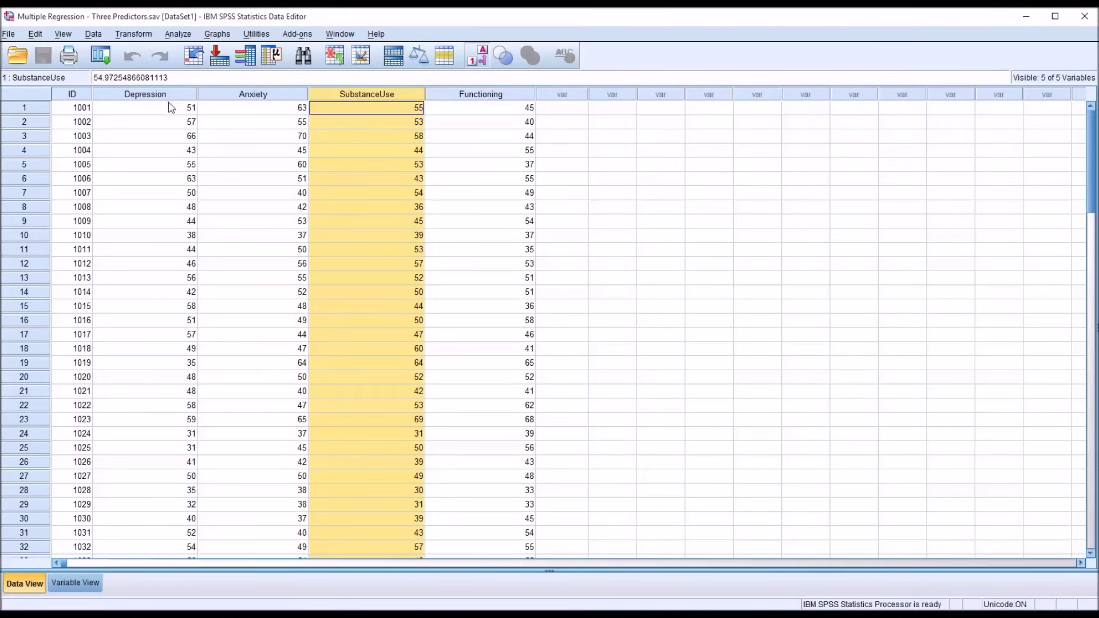
click(153, 99)
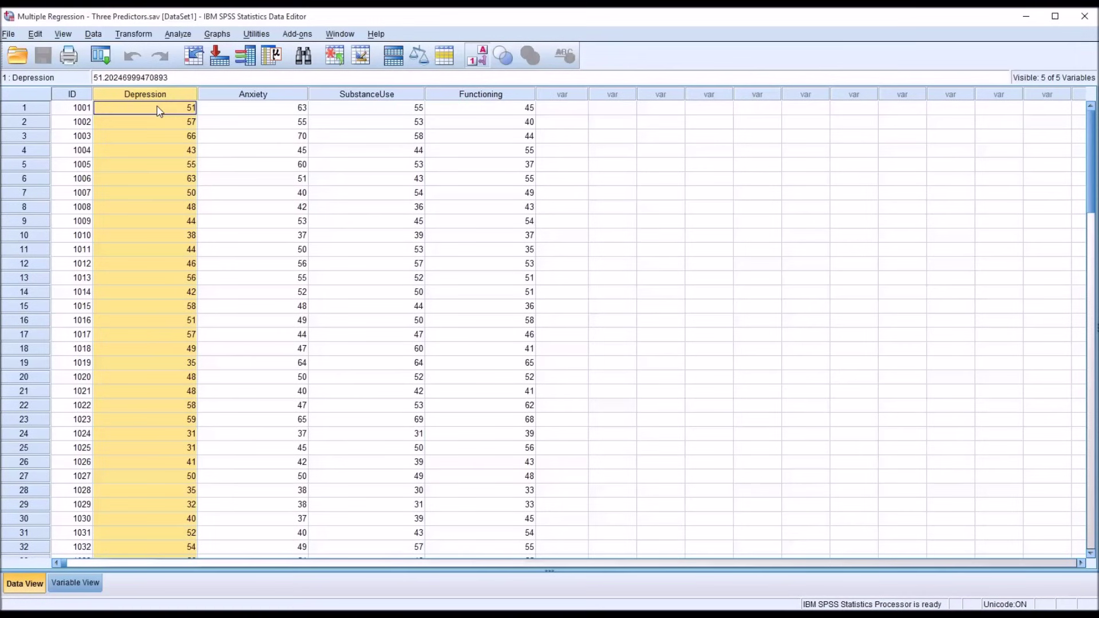
click(238, 96)
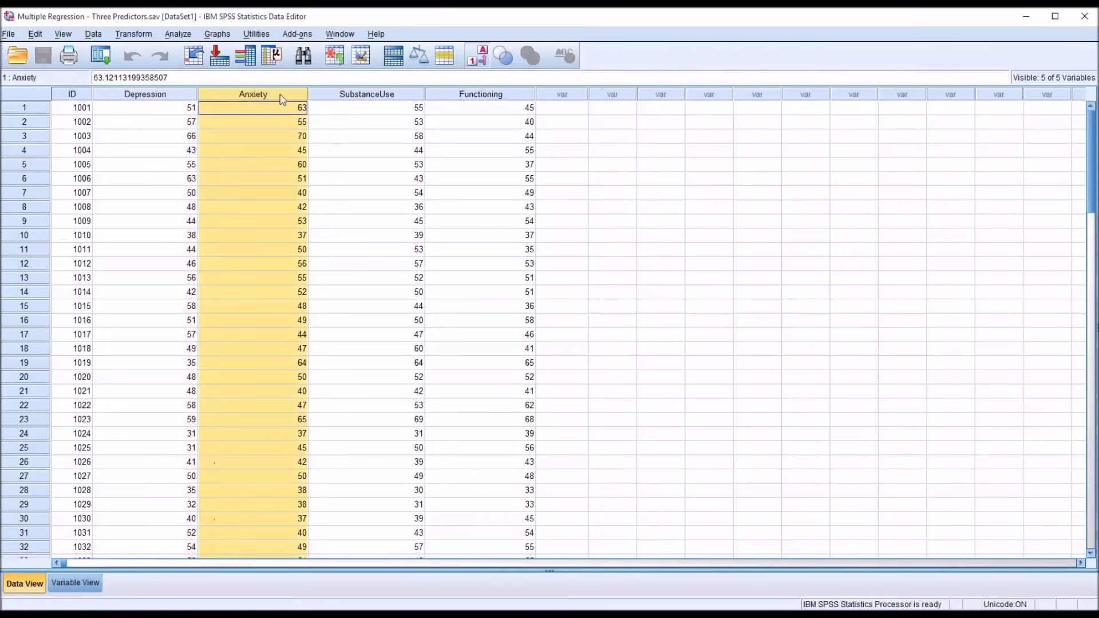
click(334, 95)
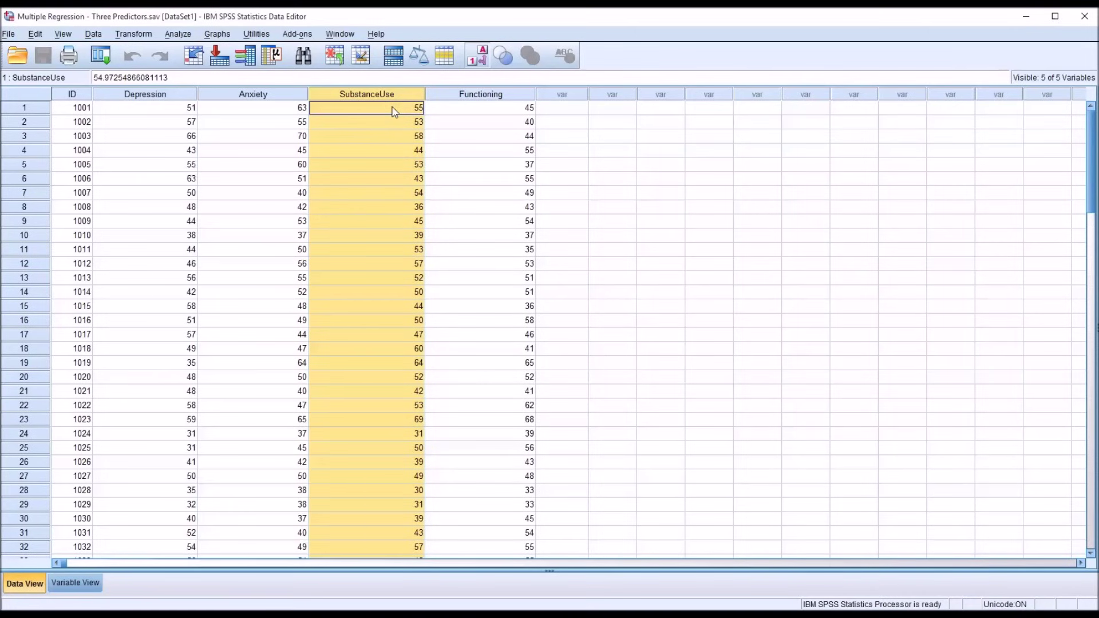
click(467, 96)
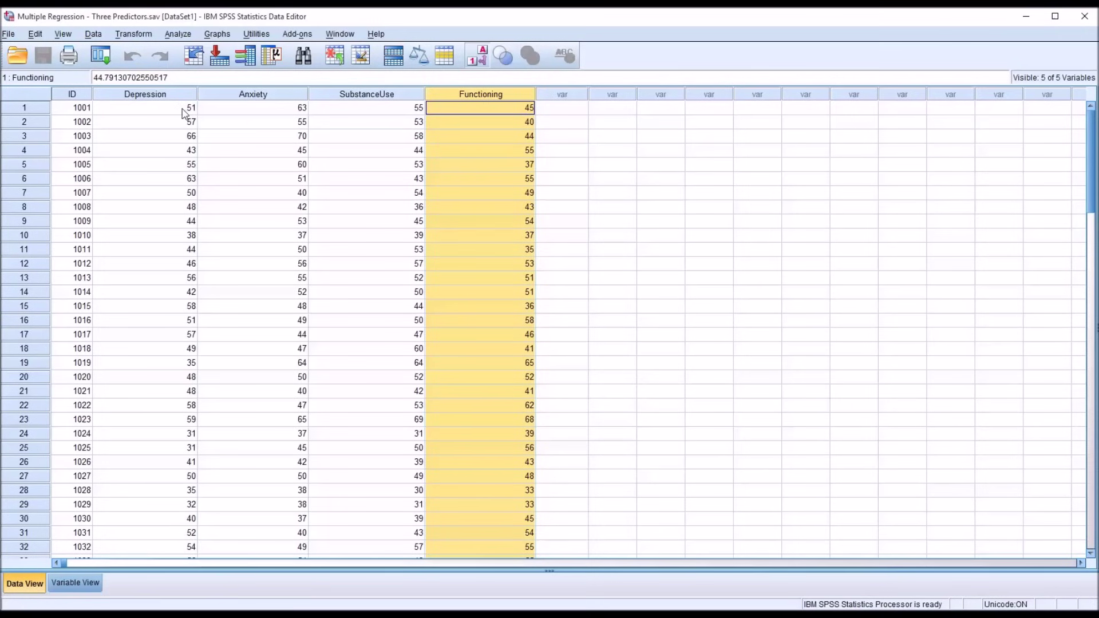
click(549, 113)
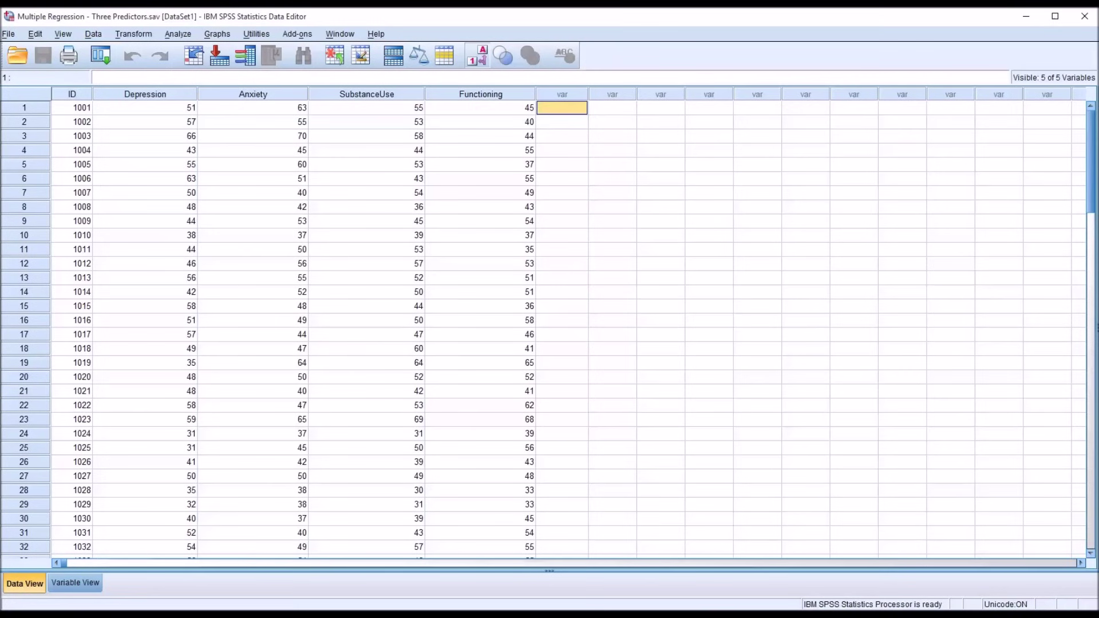
click(183, 96)
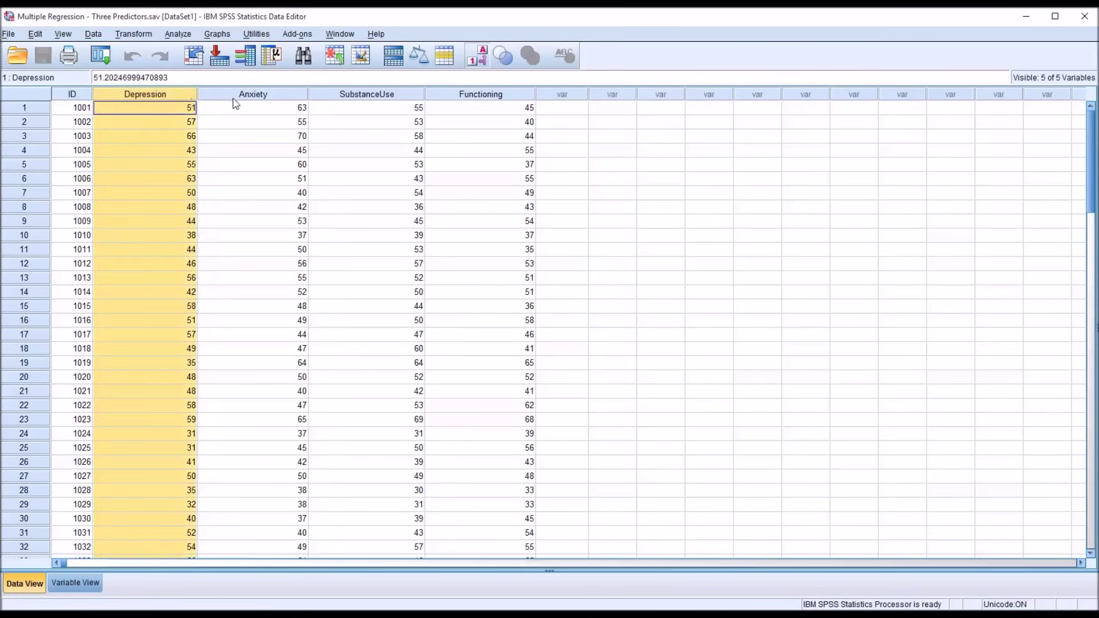
click(235, 96)
click(319, 95)
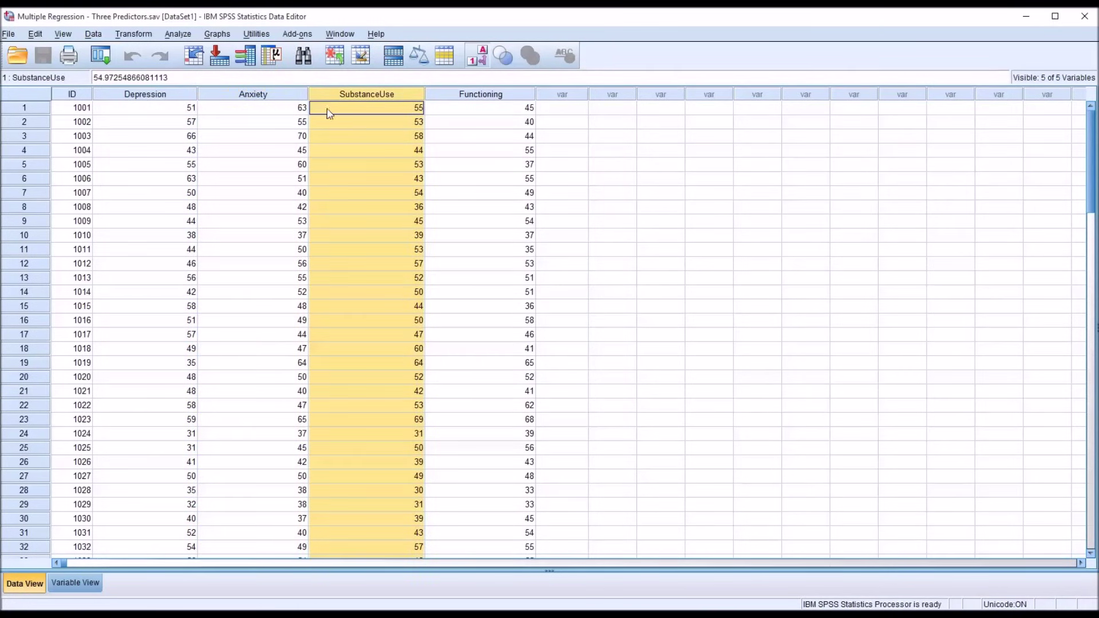
click(550, 112)
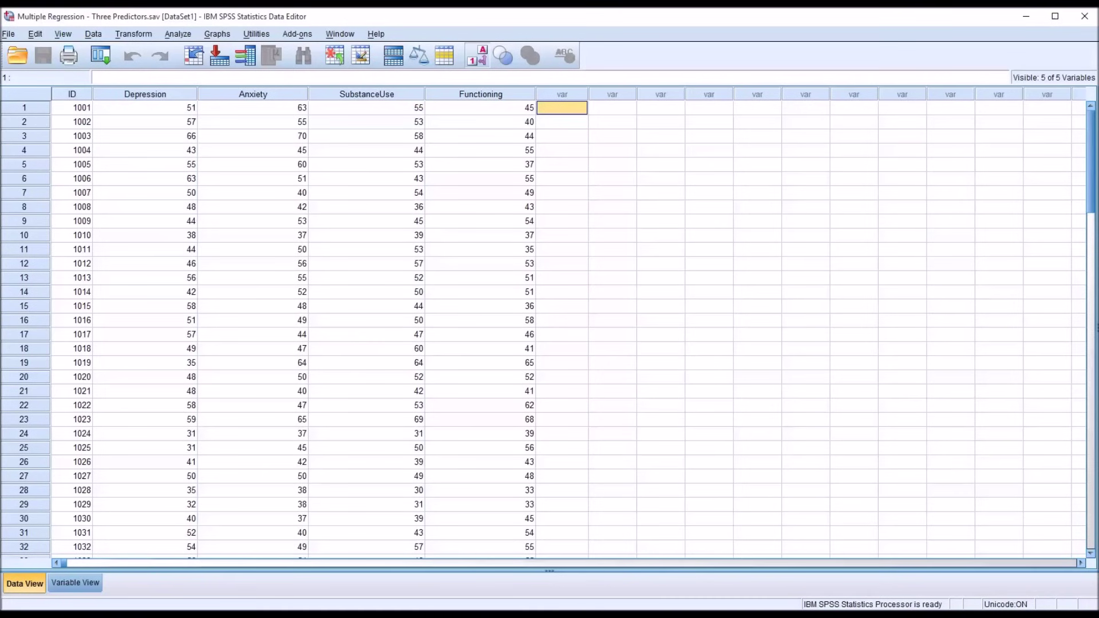
drag(1089, 200, 1062, 199)
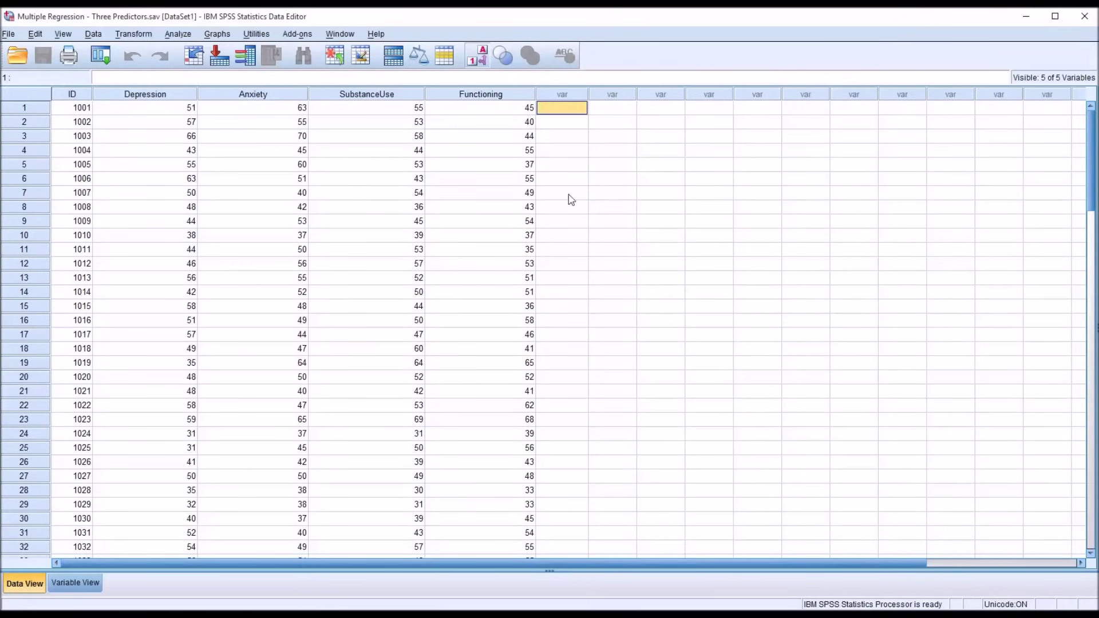
click(499, 95)
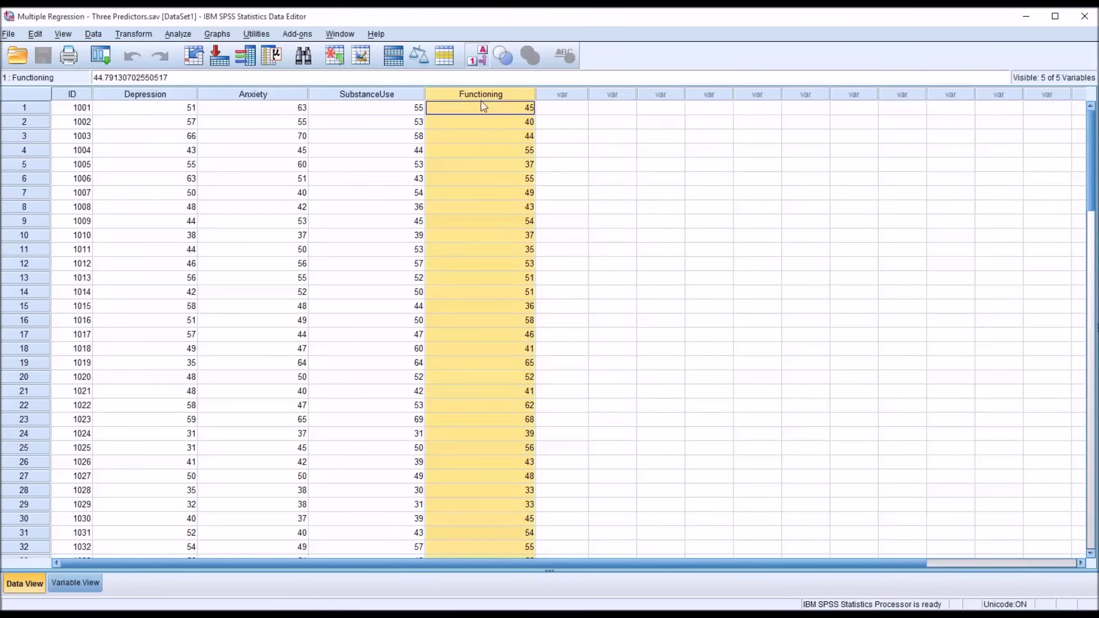
click(543, 108)
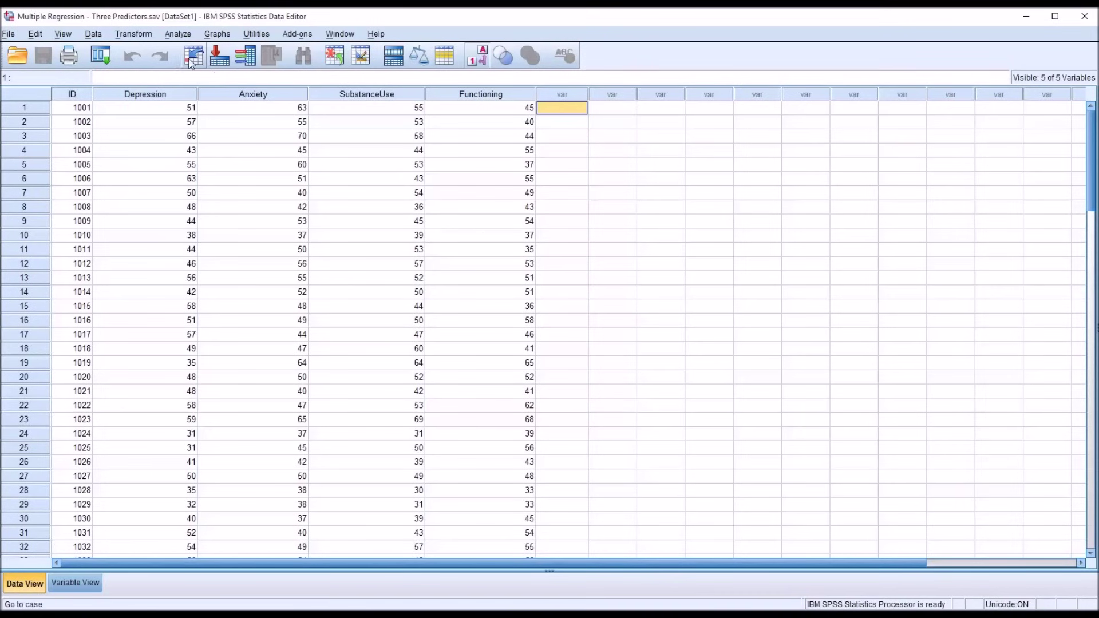
Start an Explore analysis of descriptive statistics with Functioning as the dependent variable
click(178, 34)
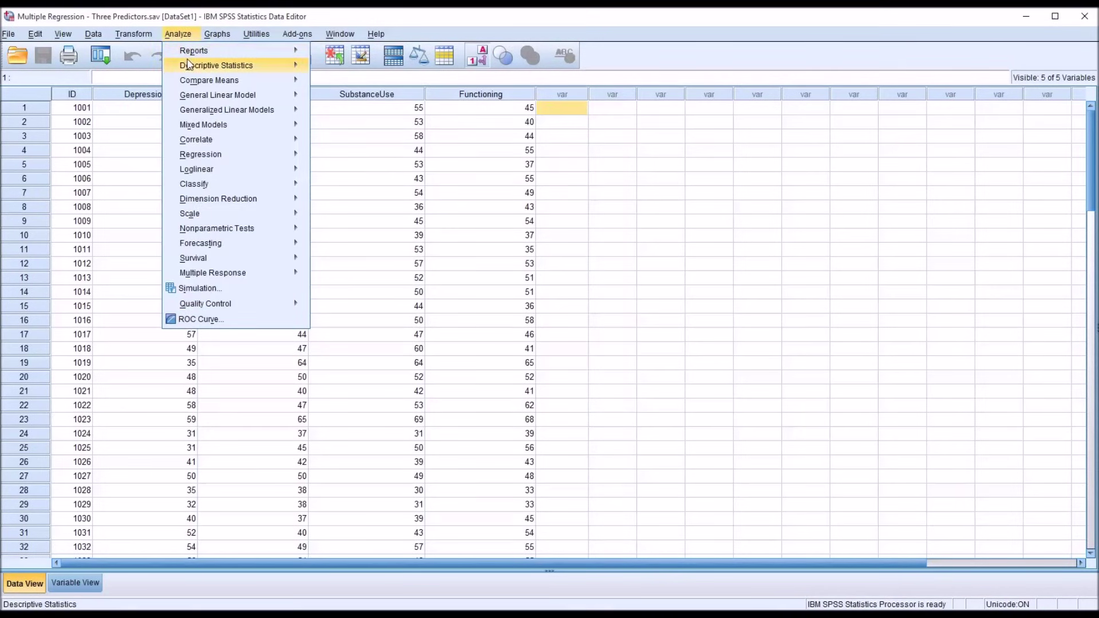
mouse_move(189, 65)
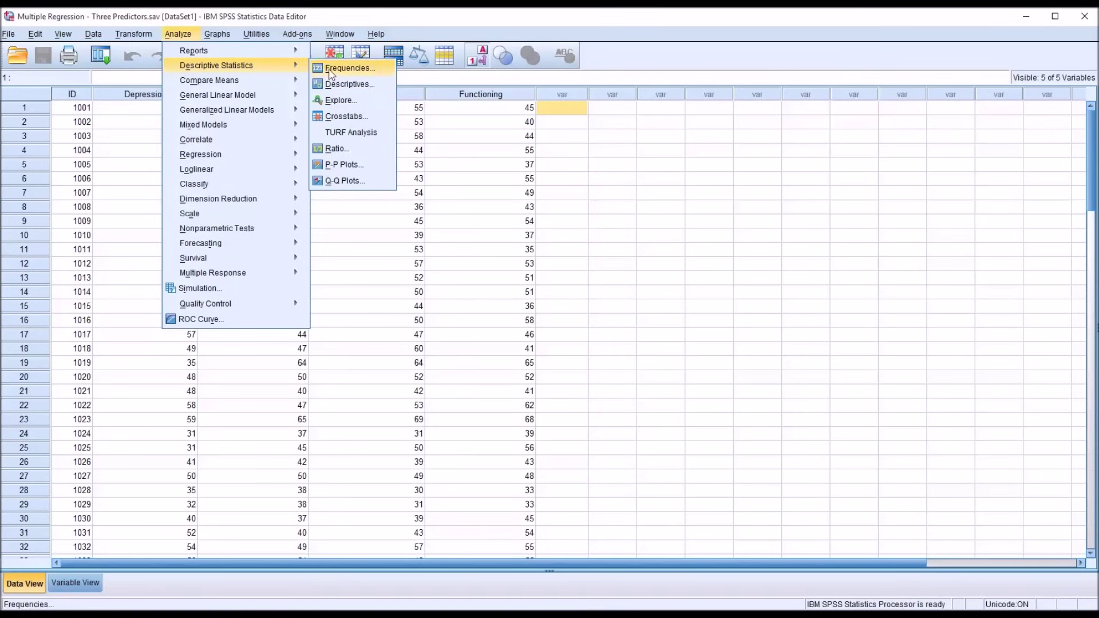
click(339, 101)
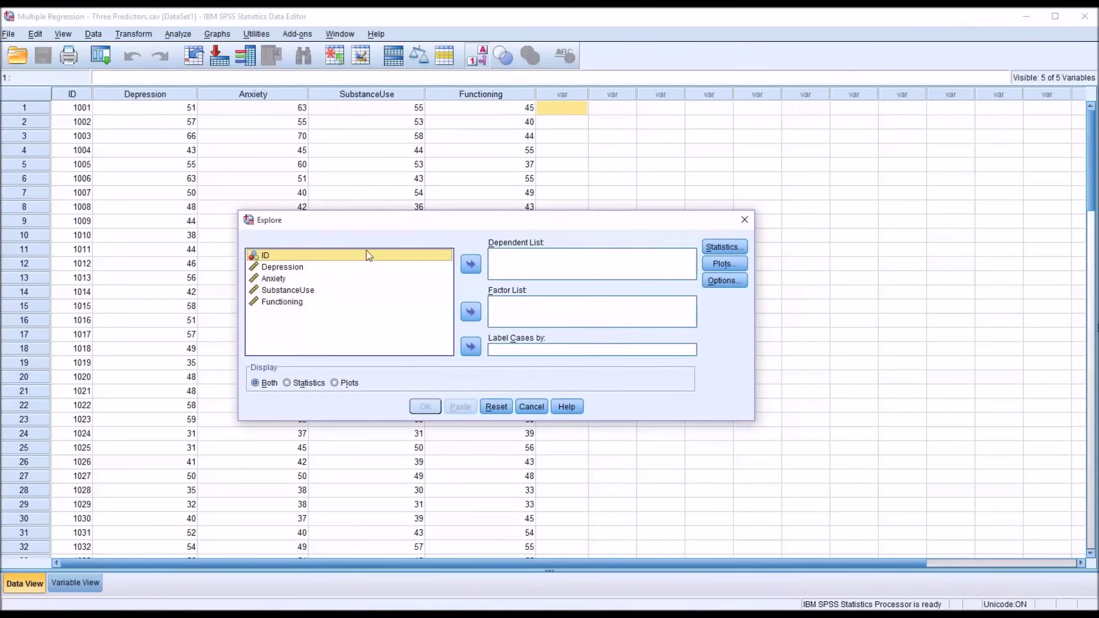
drag(238, 322, 378, 325)
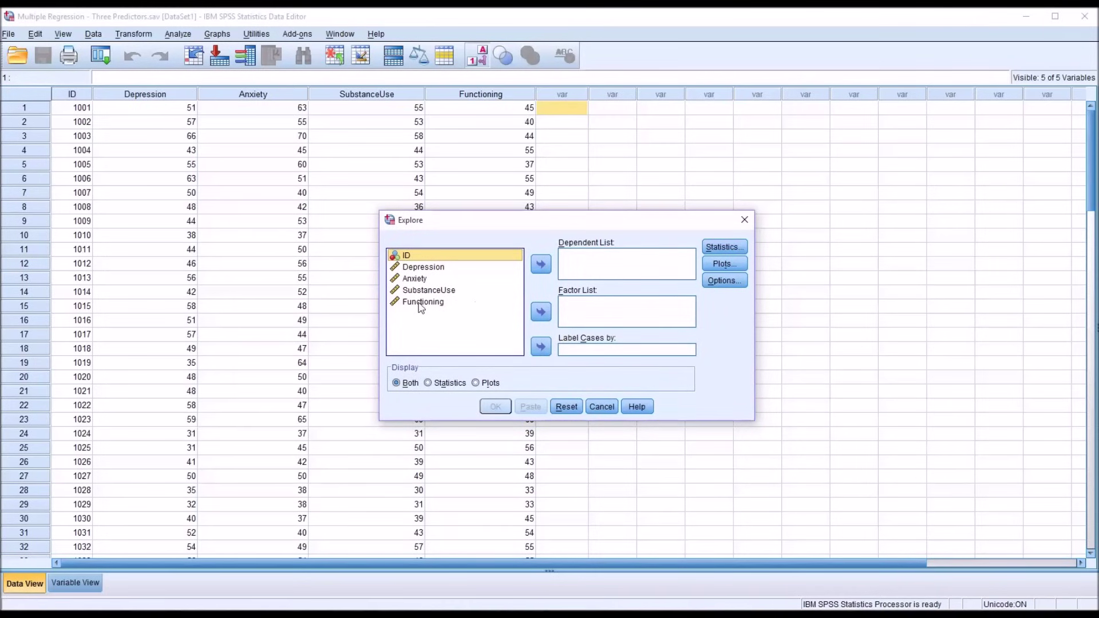
drag(423, 304, 573, 269)
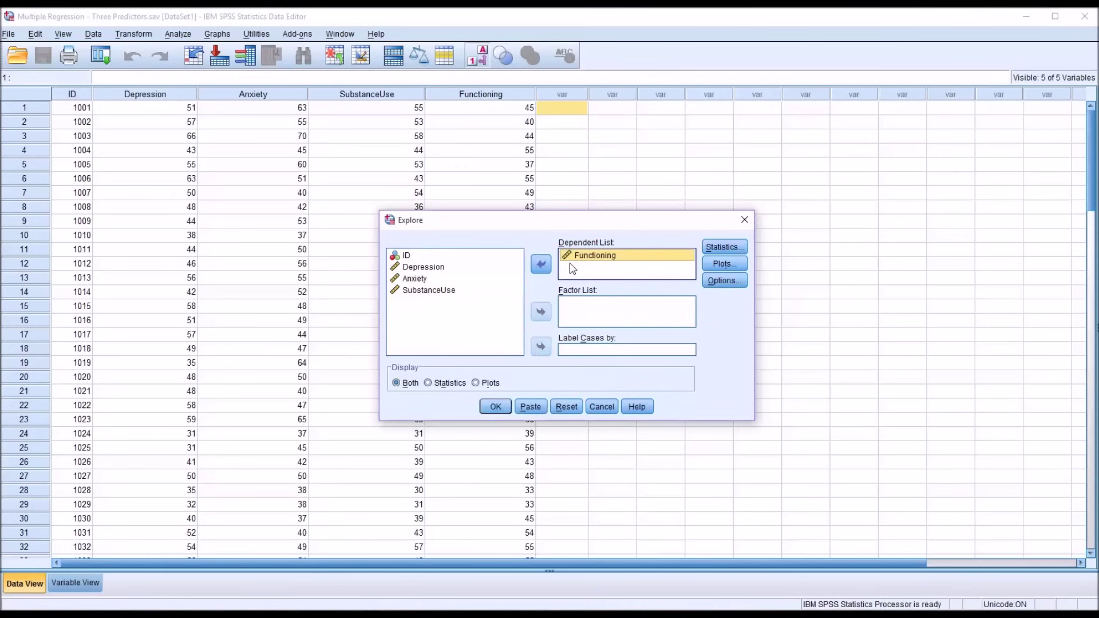
Turn off the stem-and-leaf plot, request a histogram and normality plots with tests, and run the Explore analysis
click(711, 264)
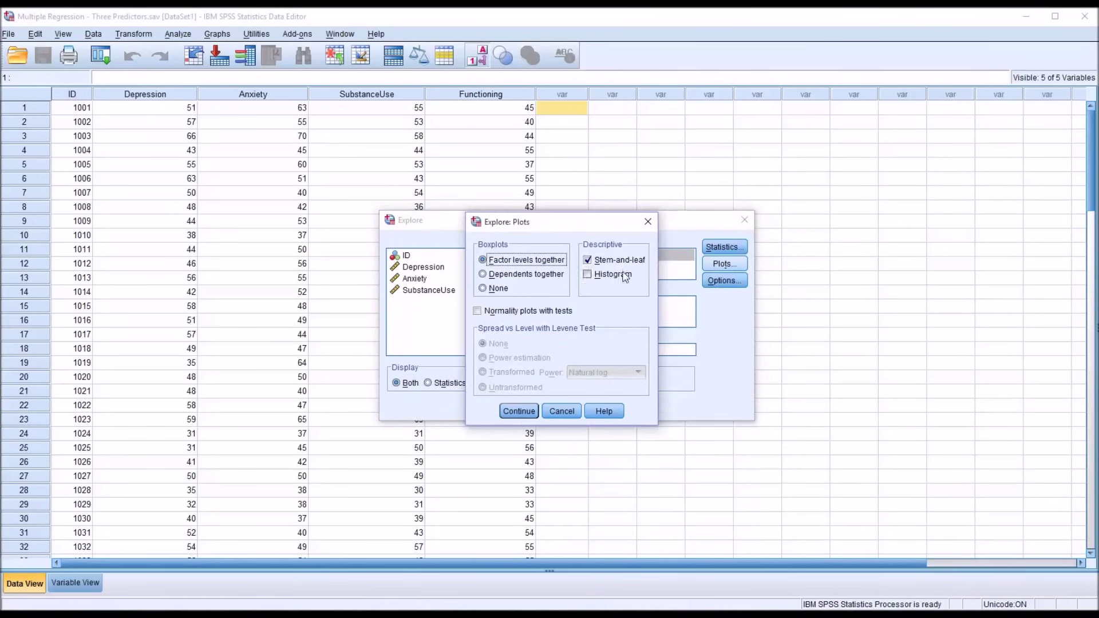
click(588, 261)
click(587, 274)
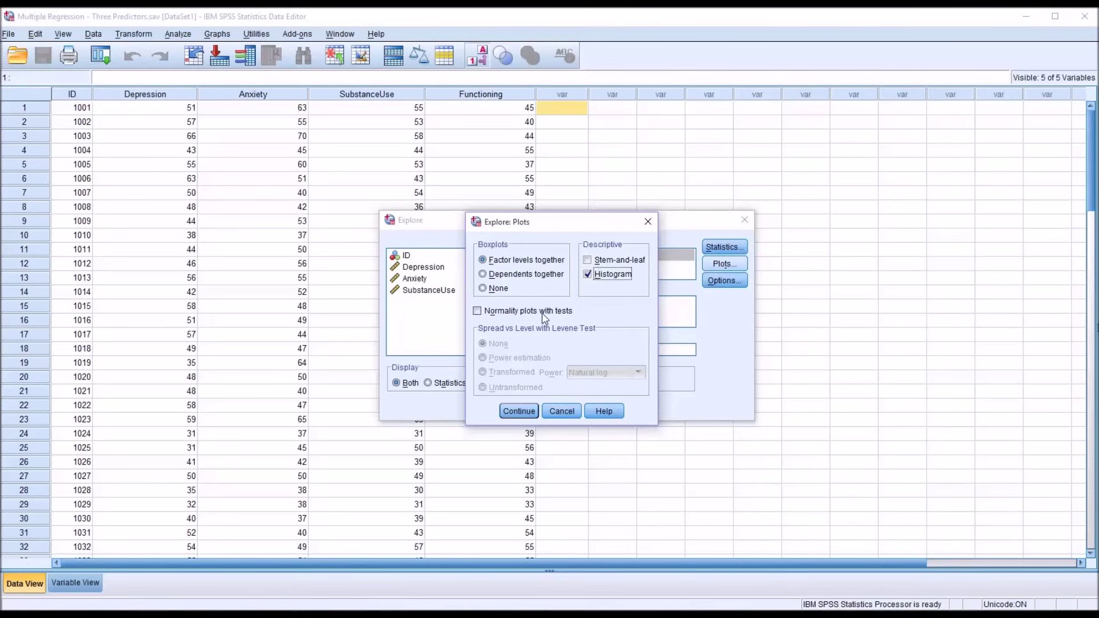
click(477, 311)
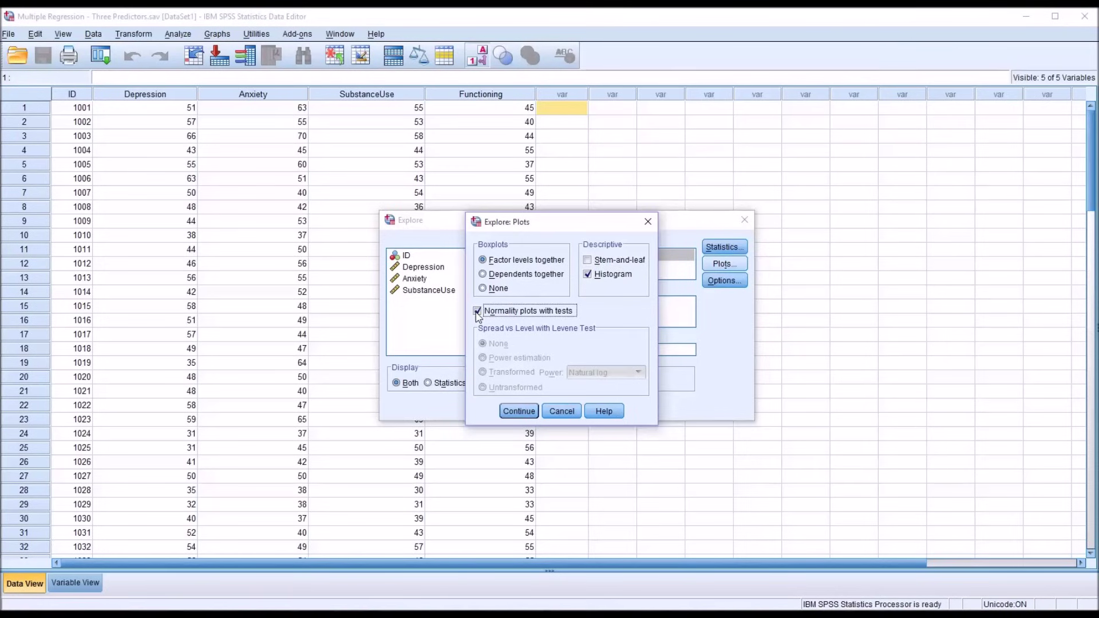
click(513, 410)
click(497, 406)
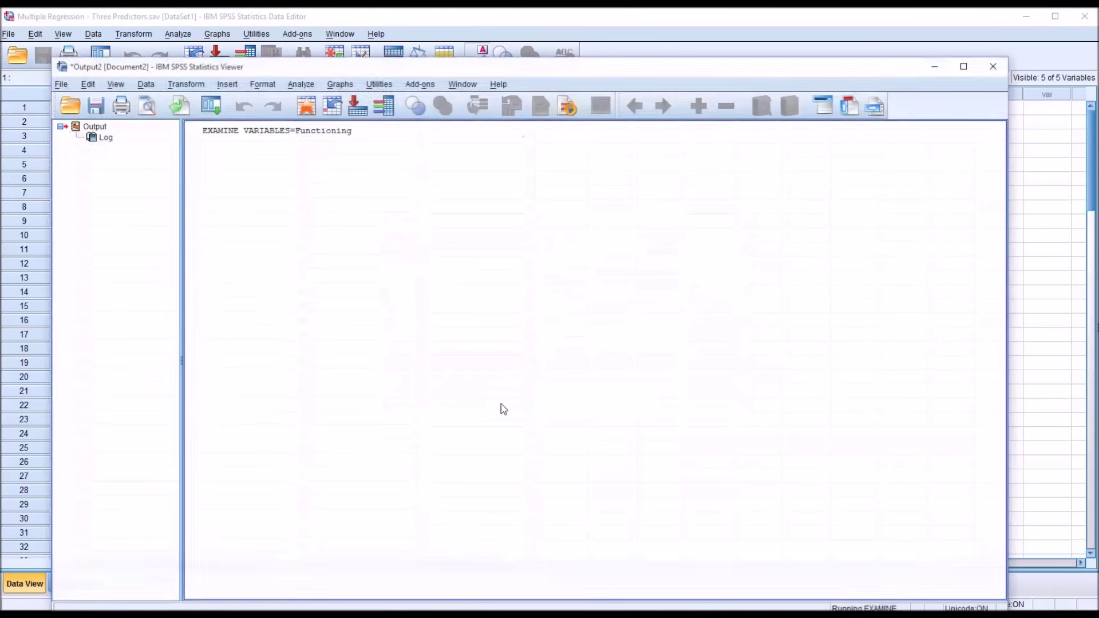
drag(558, 74, 577, 52)
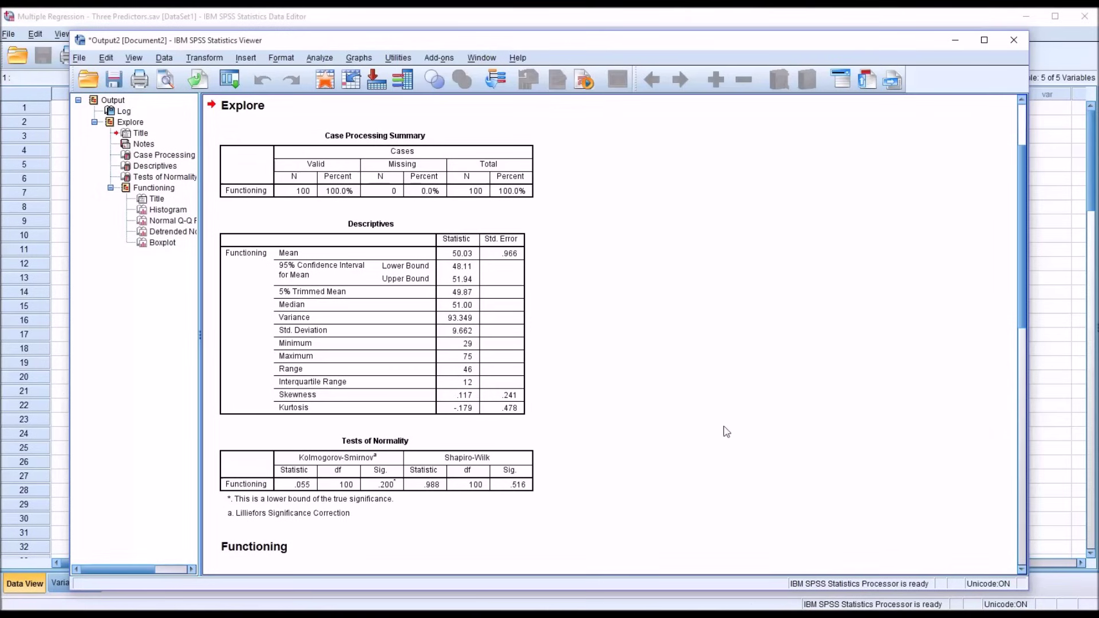
Set up a linear regression with Functioning as dependent and Depression, Anxiety and SubstanceUse as independent variables
click(450, 27)
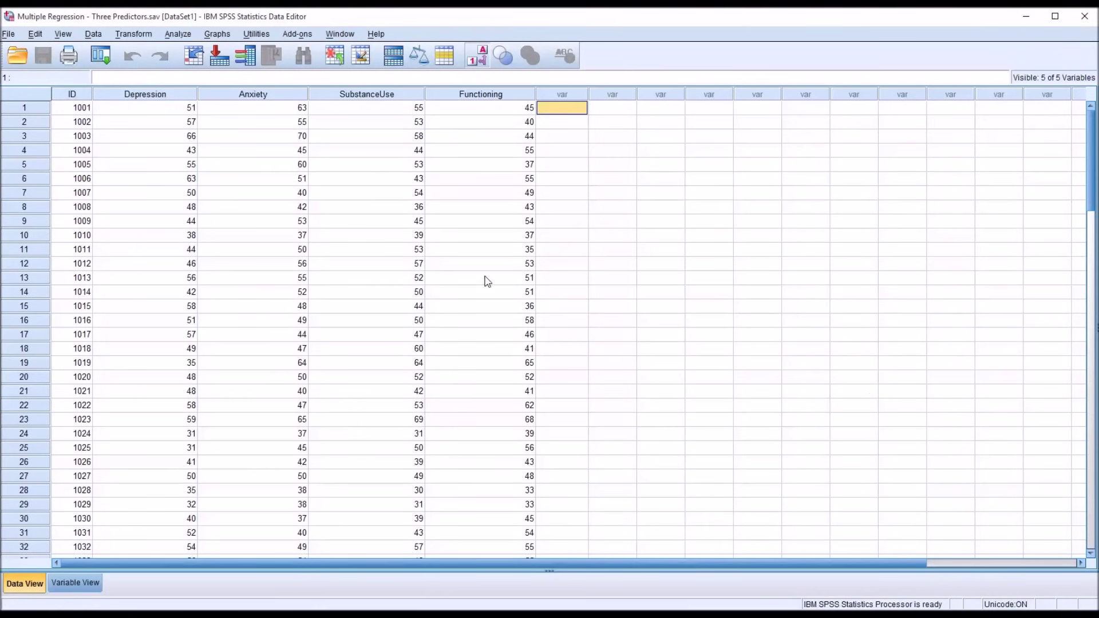
click(183, 36)
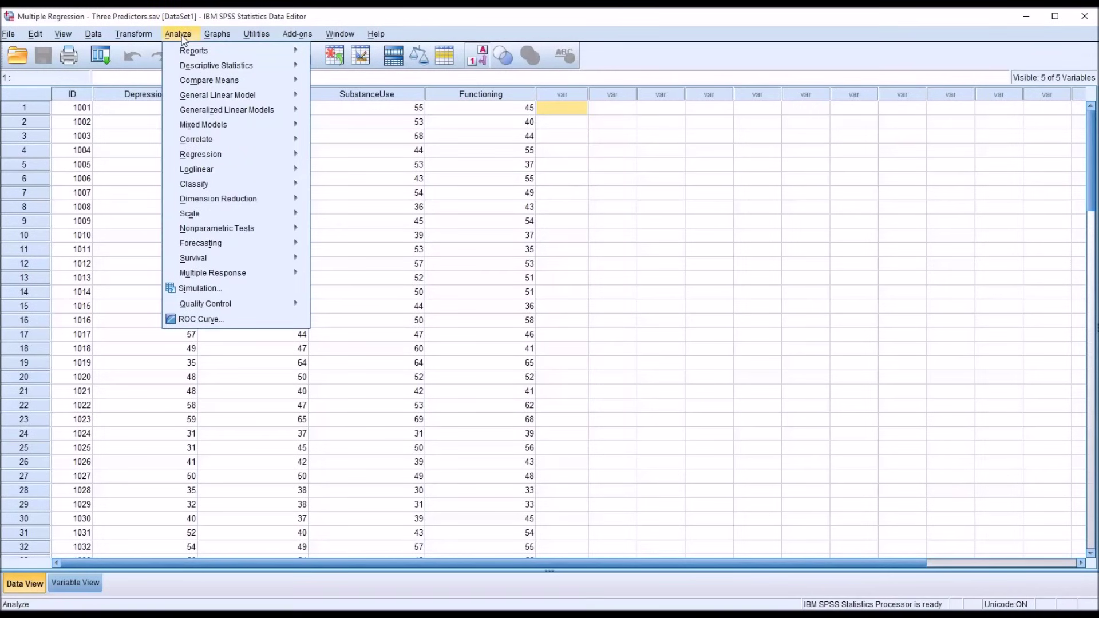
mouse_move(204, 156)
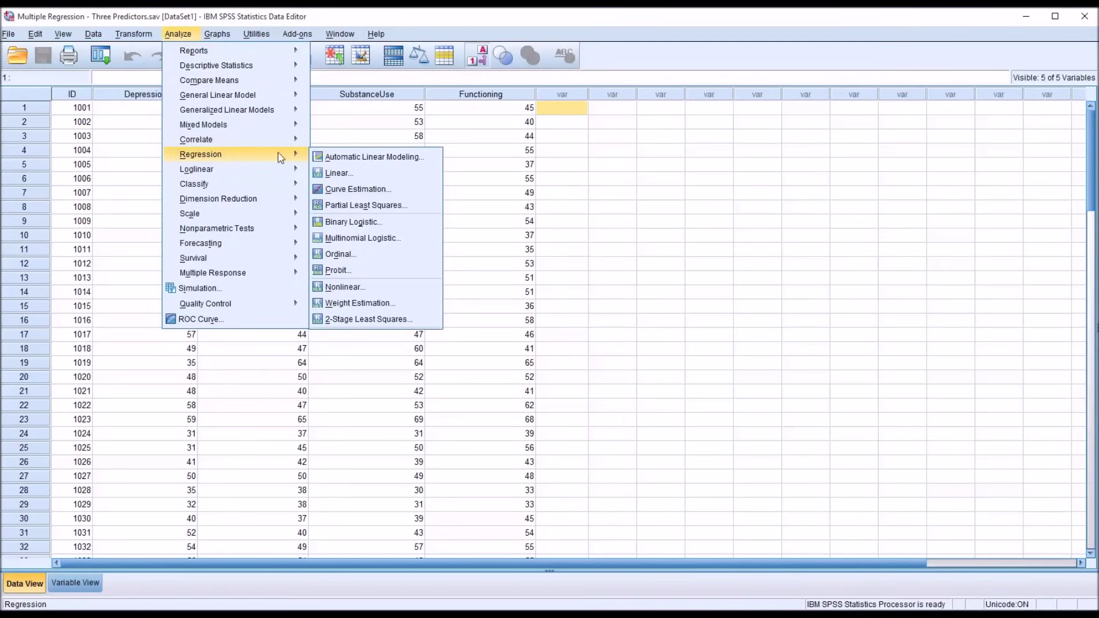
click(338, 175)
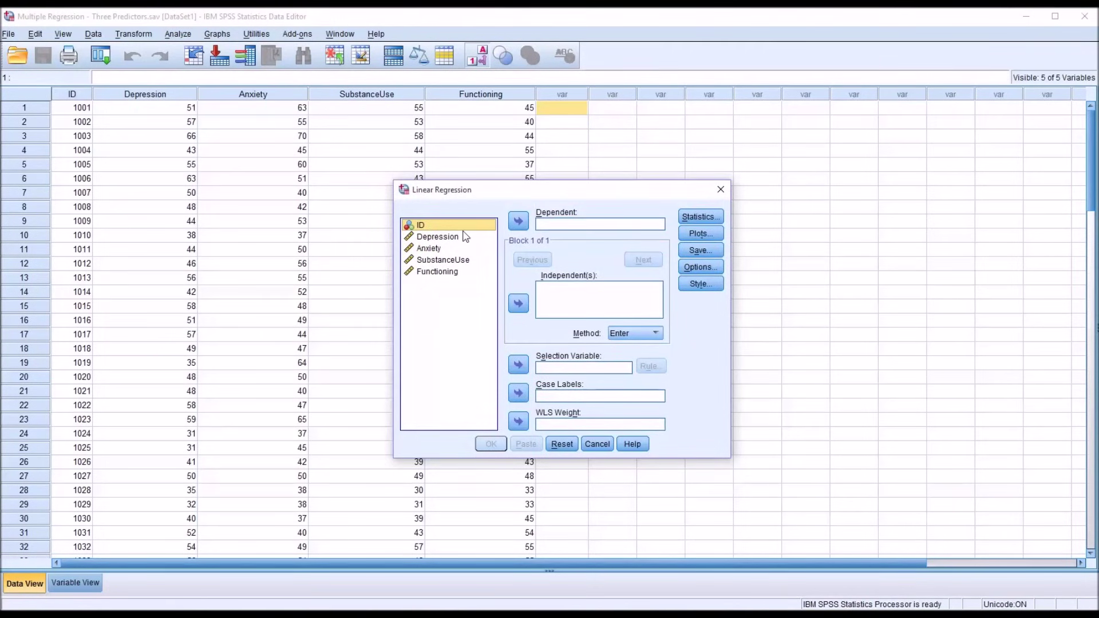
click(433, 273)
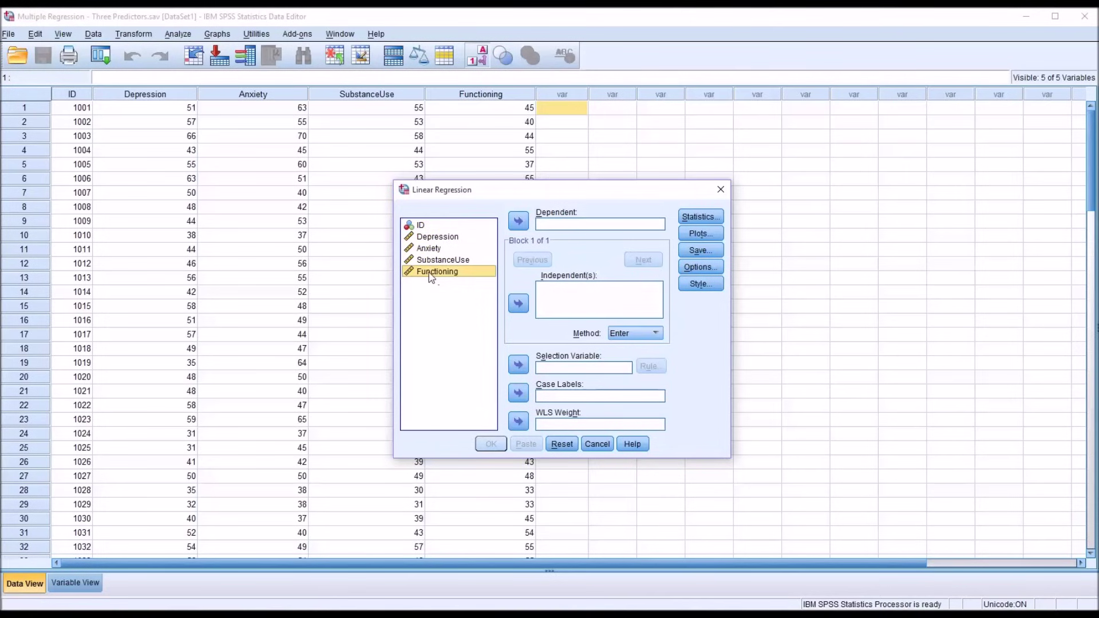
drag(432, 274, 551, 229)
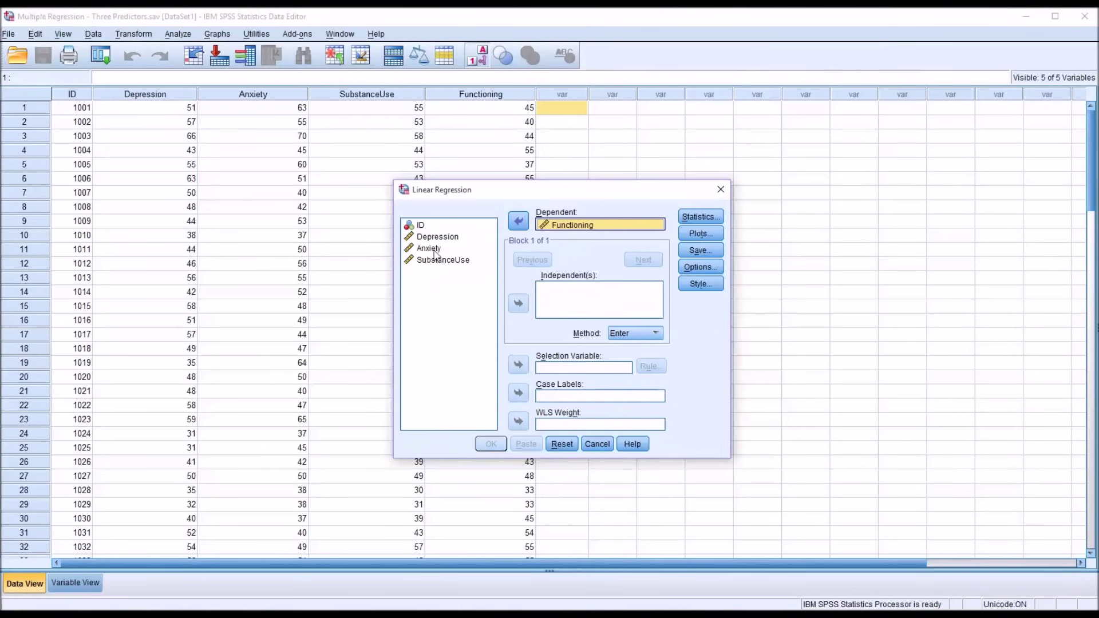
drag(432, 240, 430, 264)
click(518, 303)
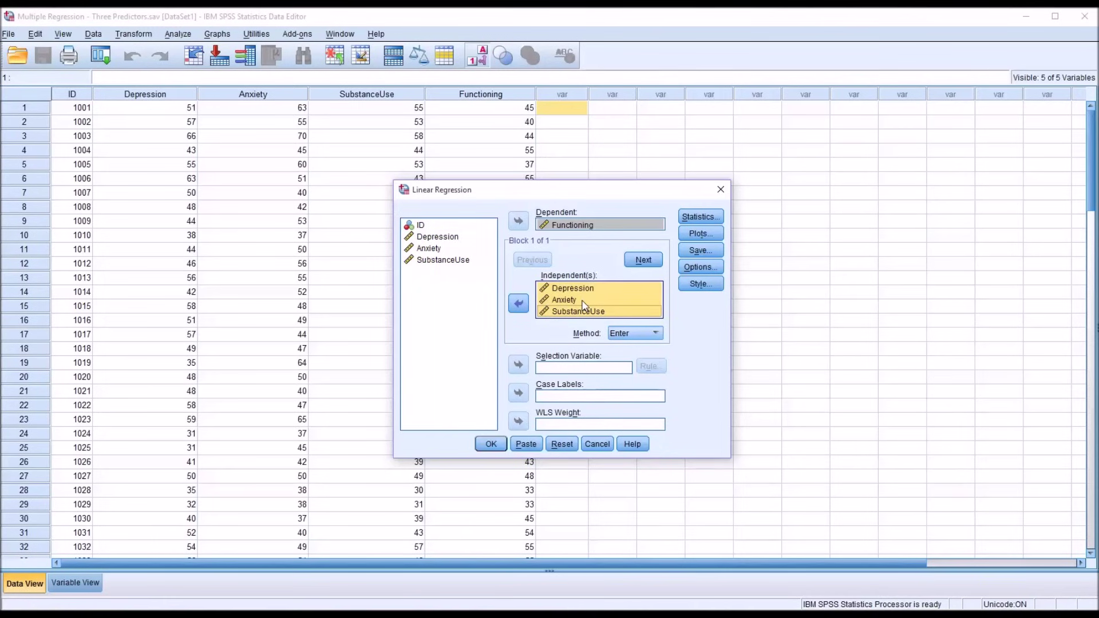
Add R squared change, descriptives, part and partial correlations, and casewise diagnostics to the regression statistics
click(698, 220)
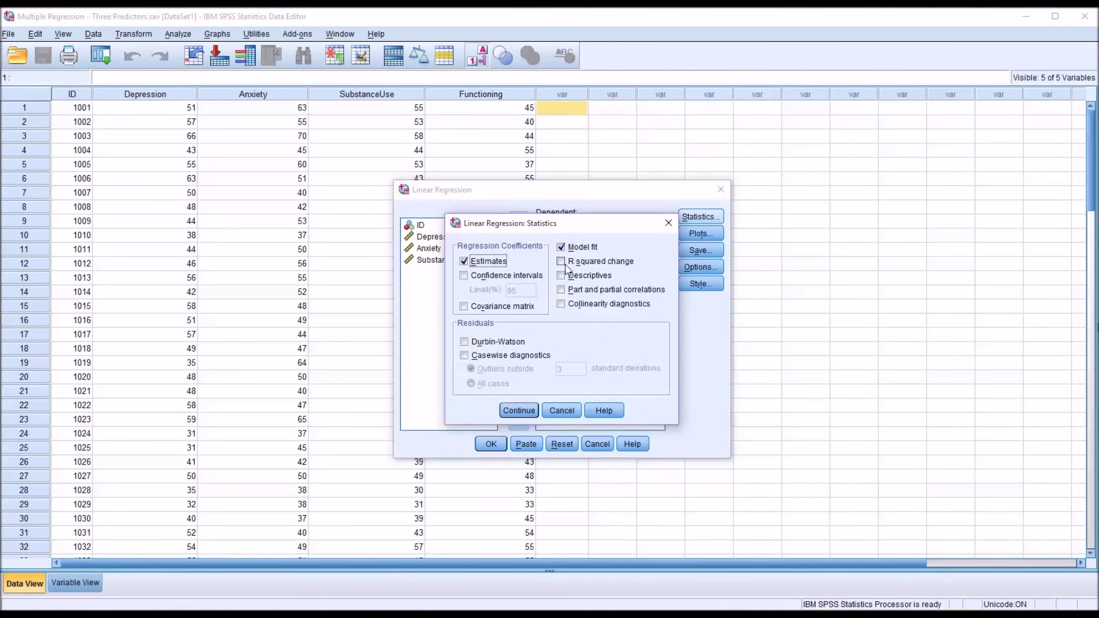
click(561, 262)
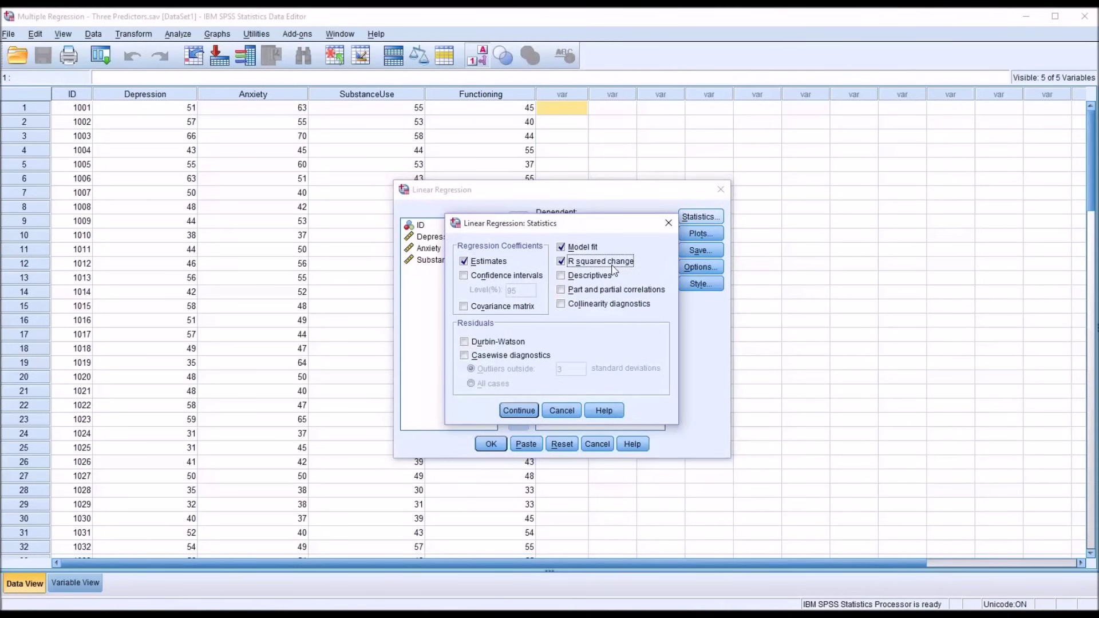
click(563, 276)
click(563, 290)
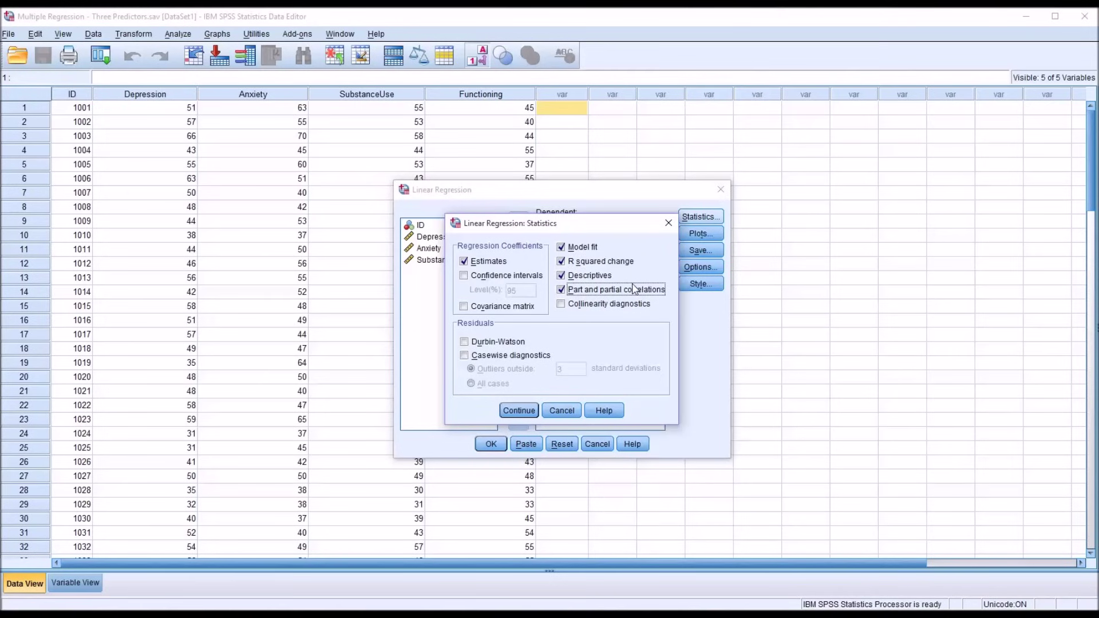
click(465, 356)
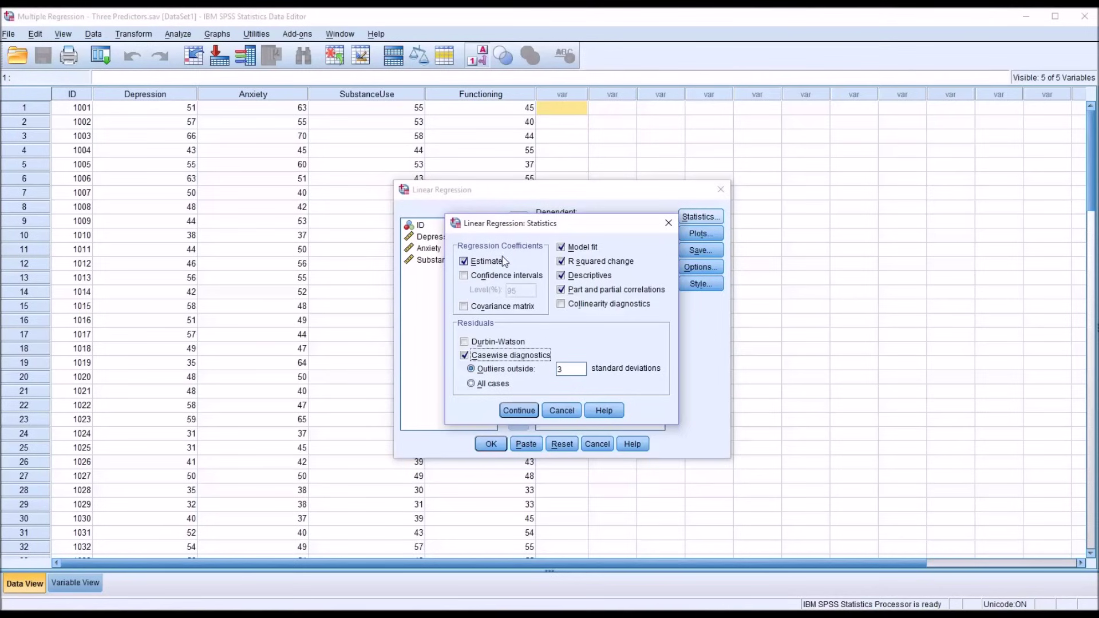
click(518, 412)
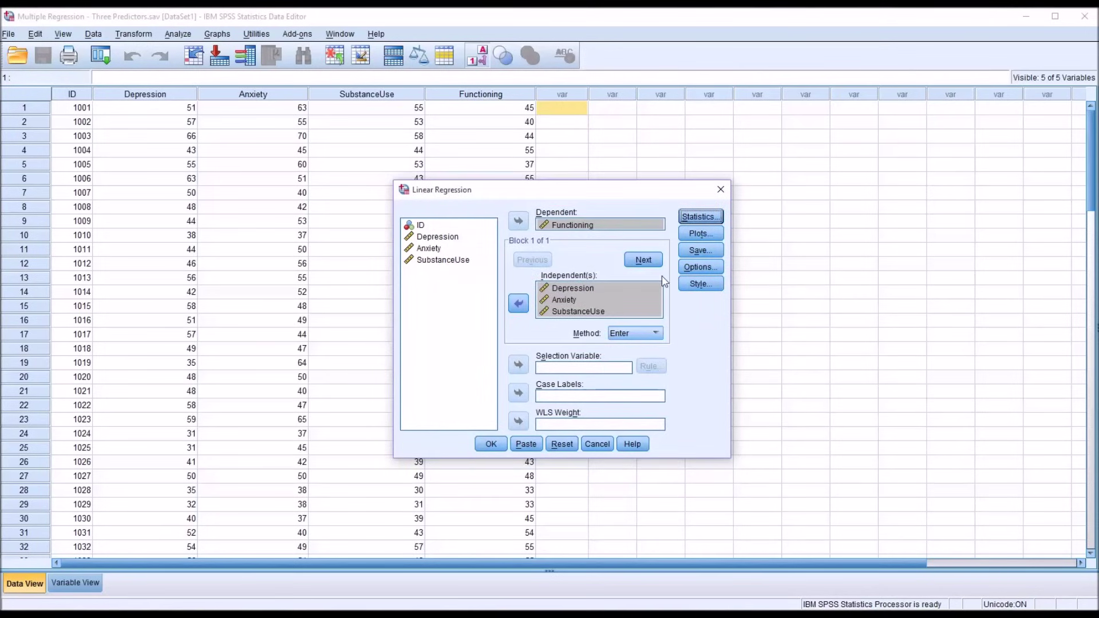
Request a normal probability plot of the standardized residuals and a scatterplot with *ZRESID on Y and *ZPRED on X
click(688, 232)
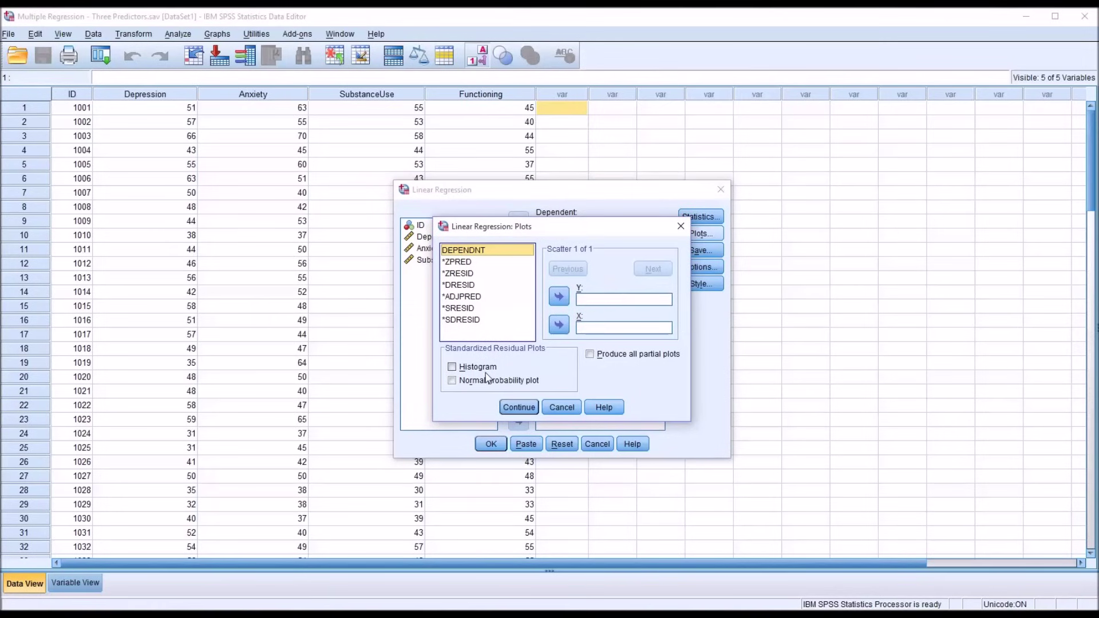
click(465, 385)
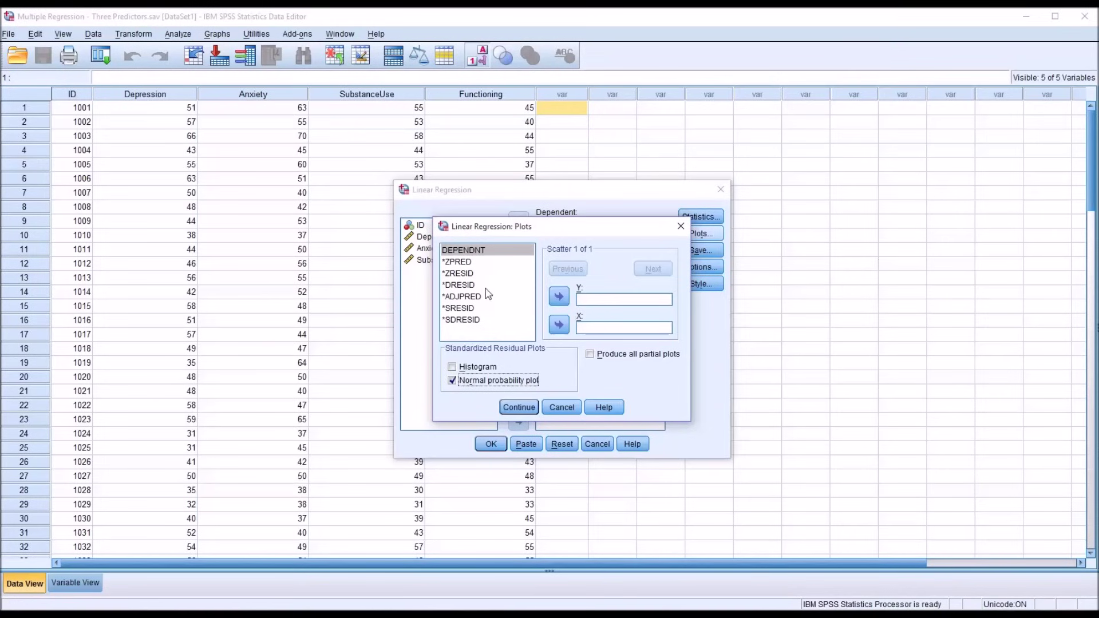
click(458, 275)
drag(458, 278, 589, 302)
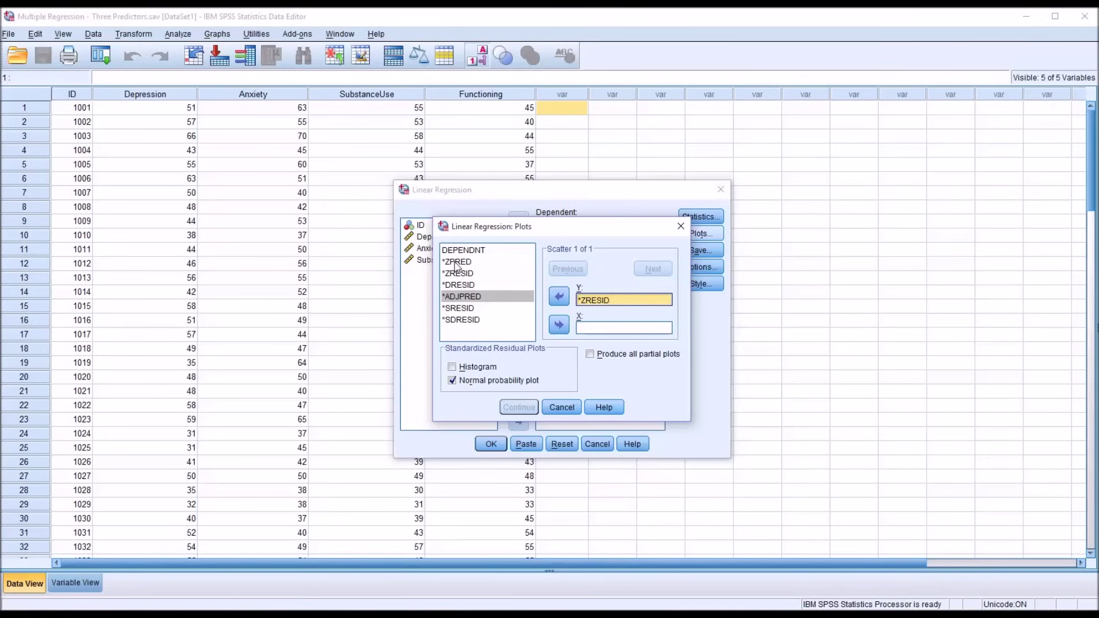
drag(456, 264, 590, 331)
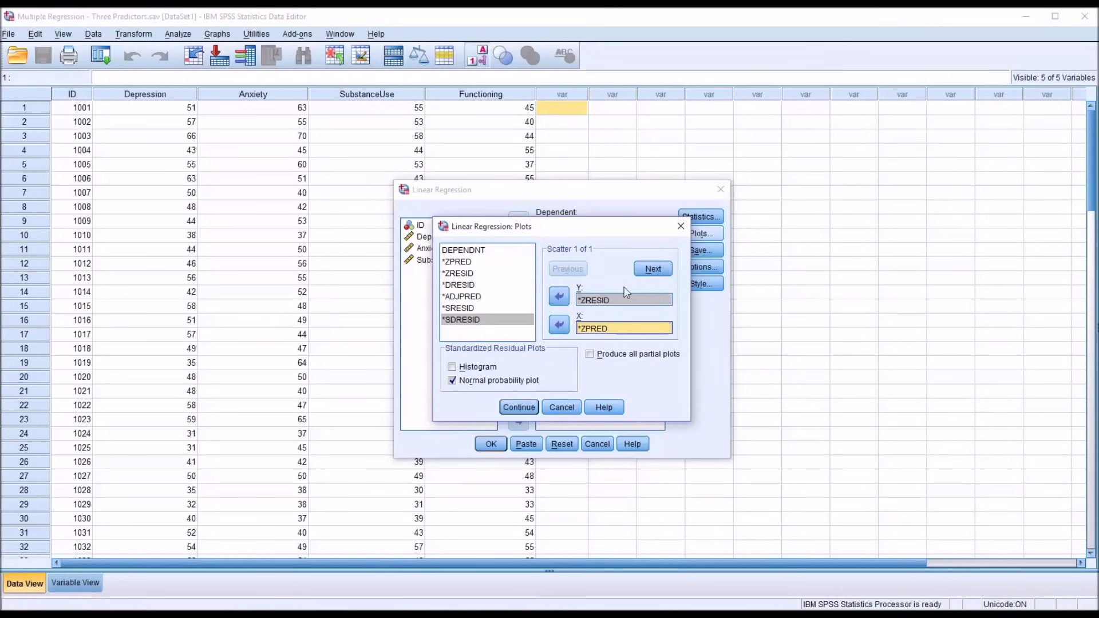
click(511, 408)
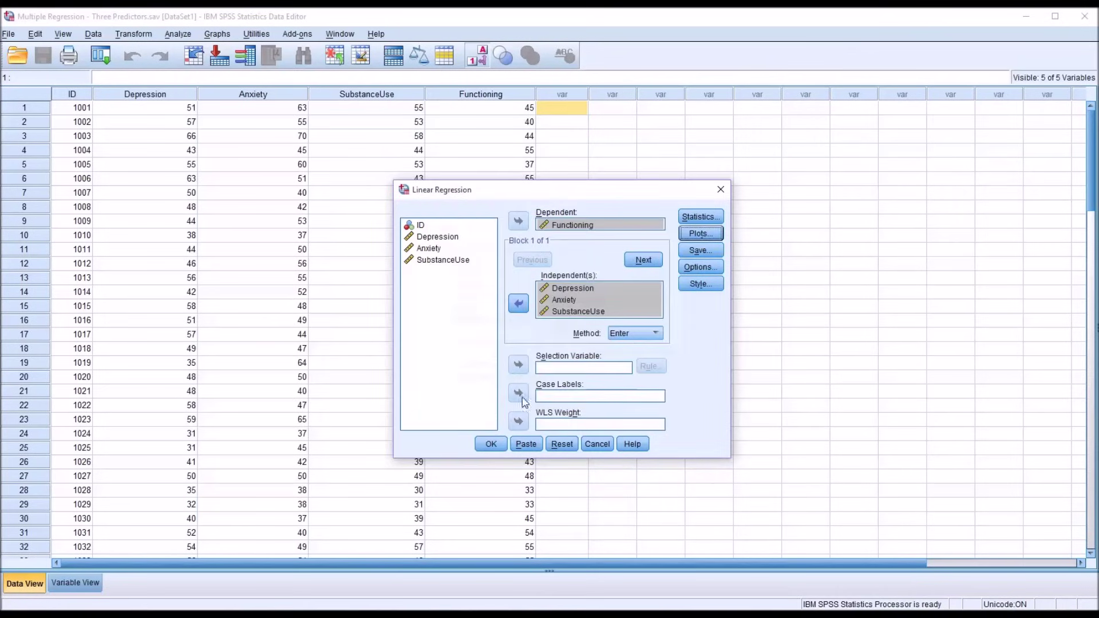
Add Cook's distances to the values the regression saves, keep the default missing-value and stepping options, and run the analysis
click(688, 257)
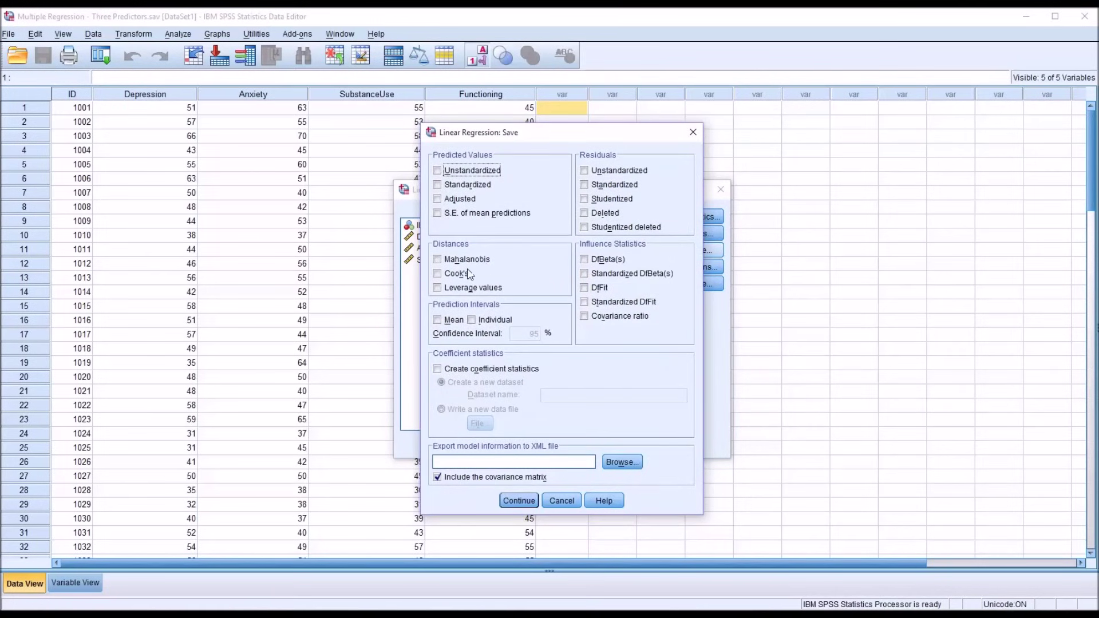
click(438, 277)
click(522, 501)
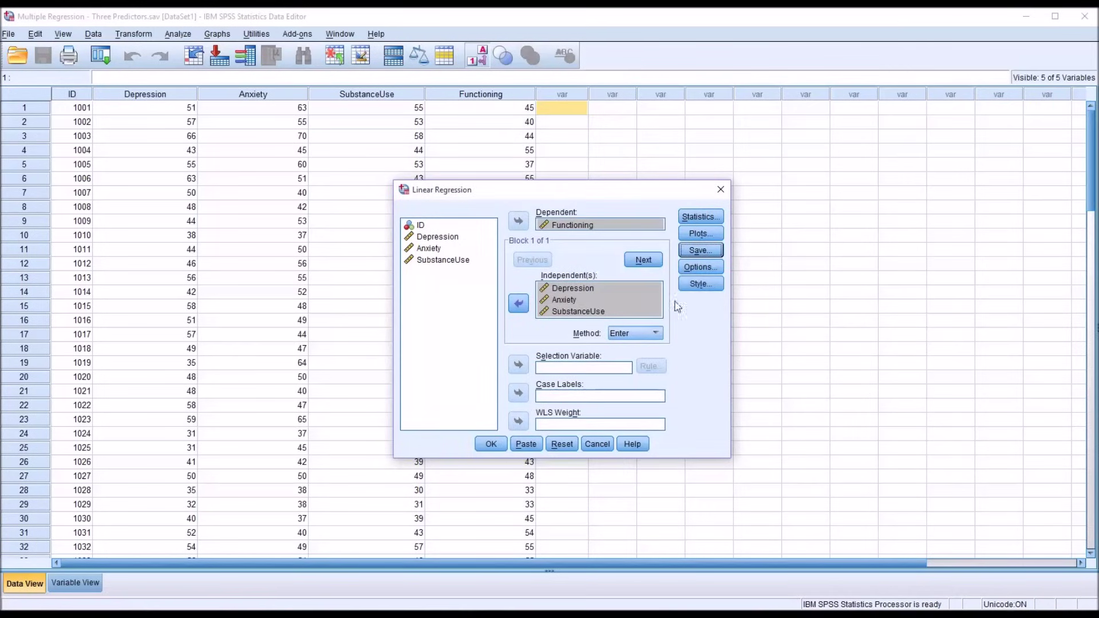
click(690, 266)
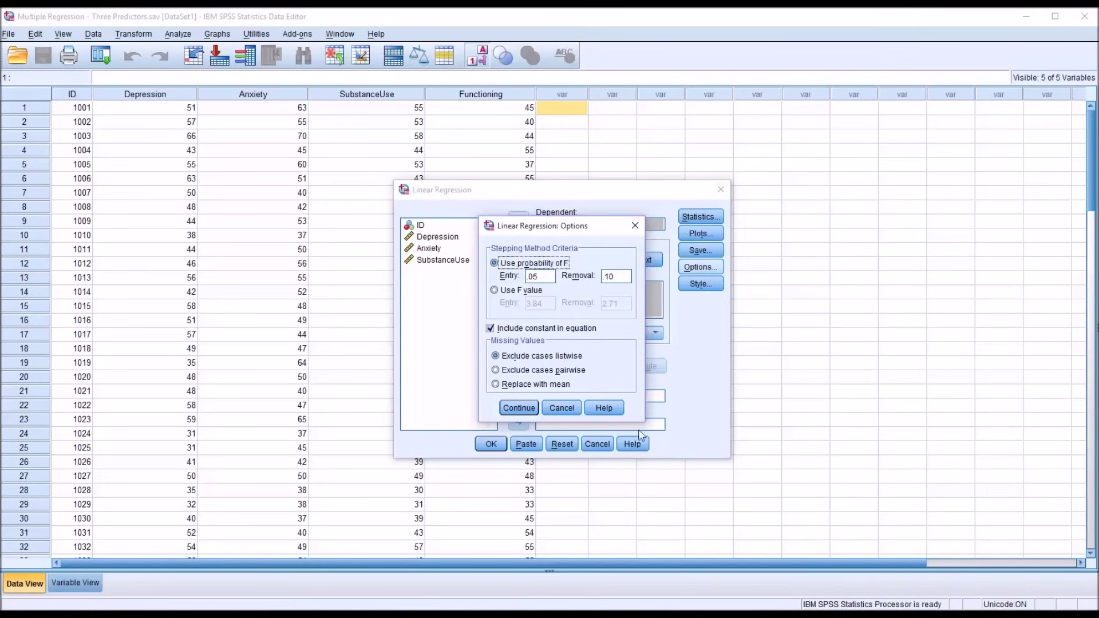
click(519, 408)
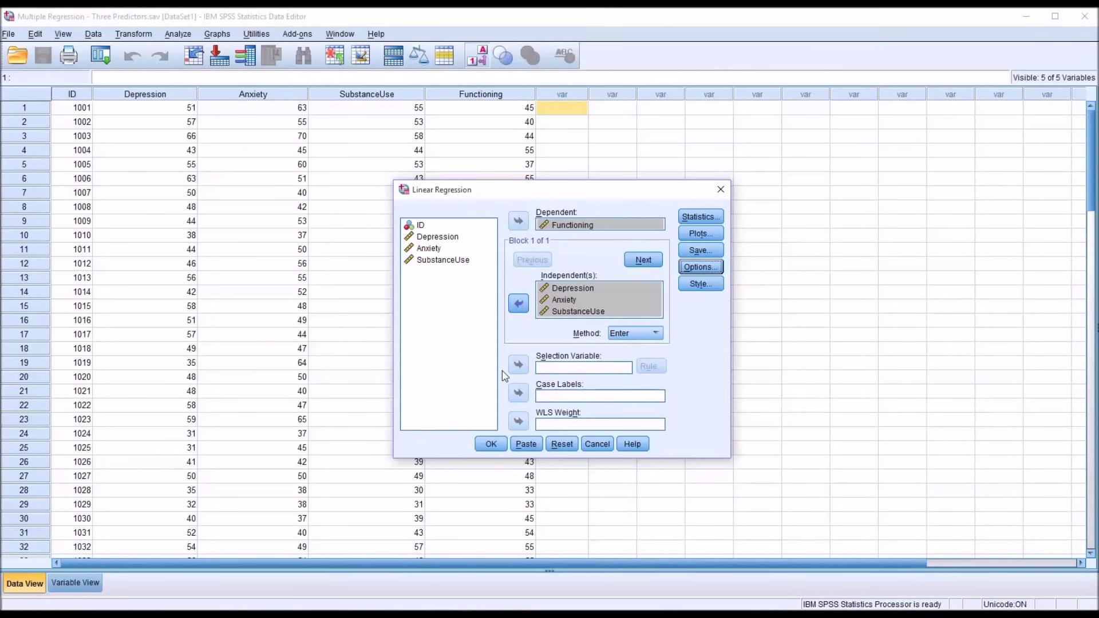
click(487, 444)
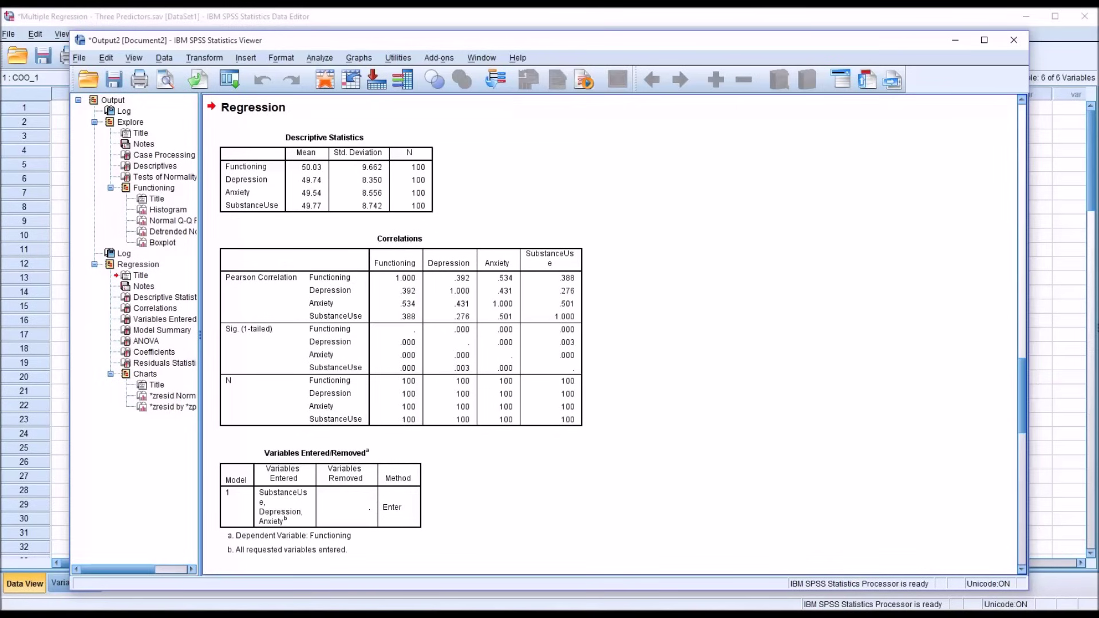
Examine the regression output's correlations, normal P-P plot of standardized residuals, residual scatterplot and residuals statistics
click(422, 335)
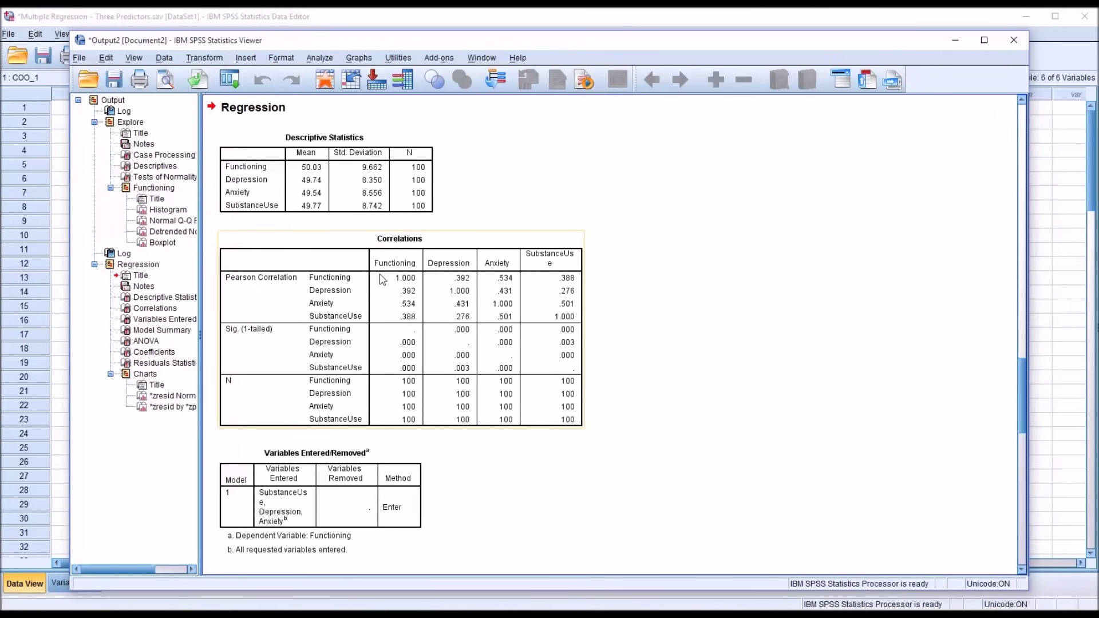
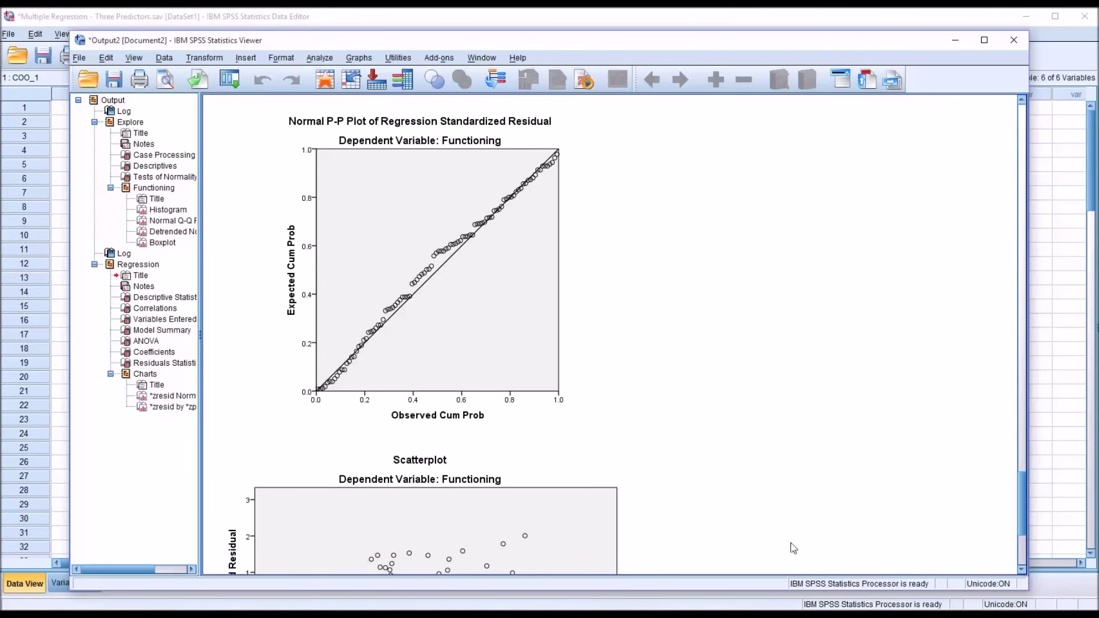
click(591, 273)
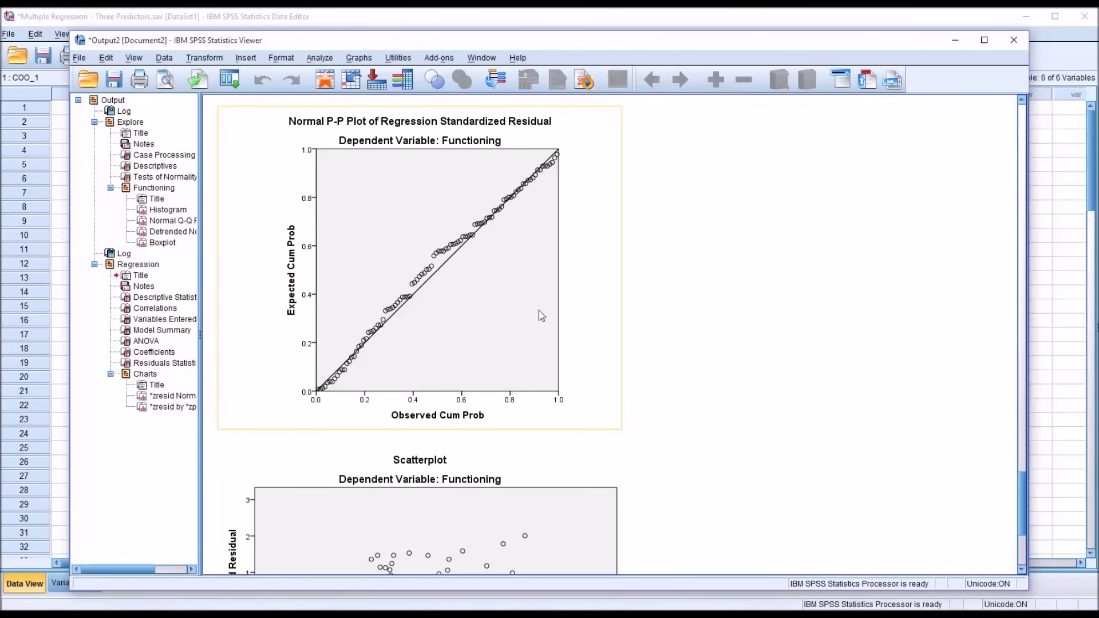
drag(1023, 479, 1016, 509)
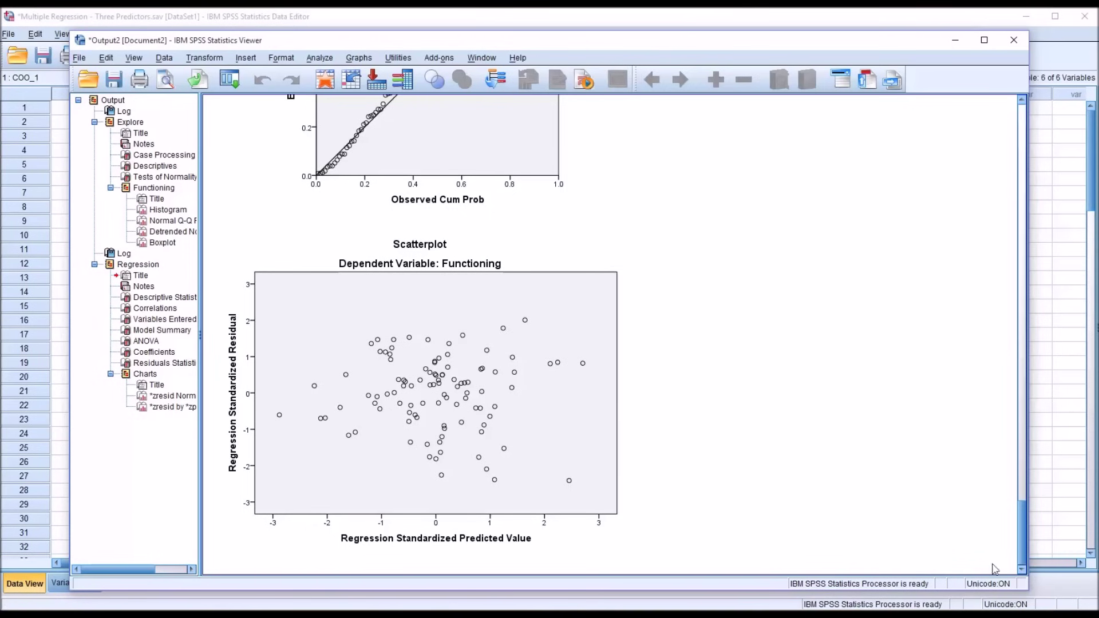
drag(1021, 550, 1015, 455)
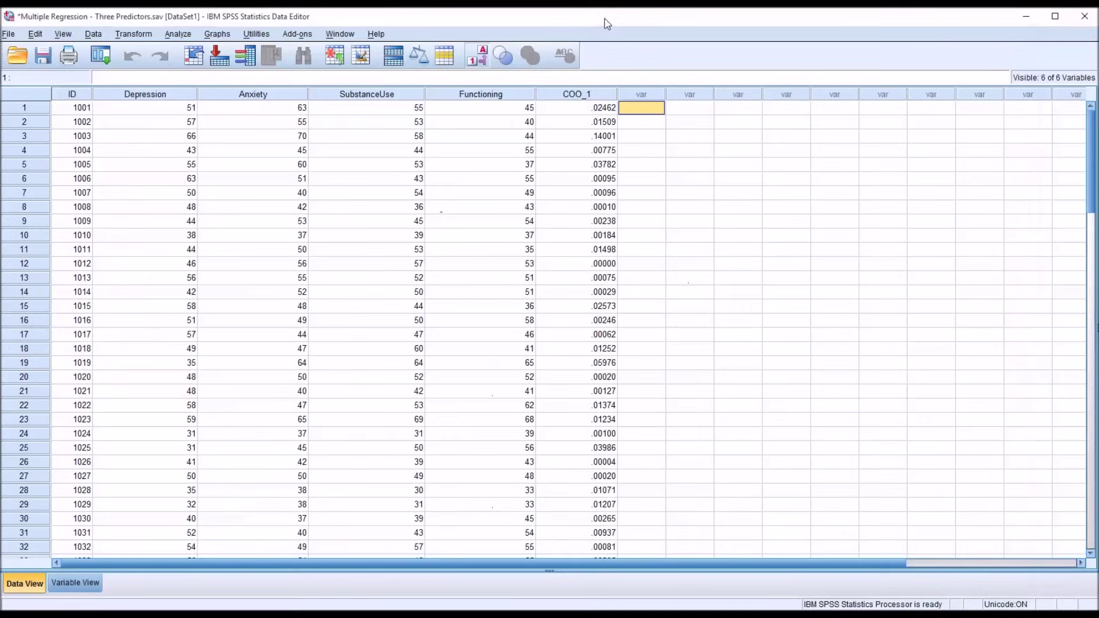
Switch to the data editor and sort the cases by COO_1 in descending order to inspect the largest Cook's distances
click(604, 18)
right_click(557, 101)
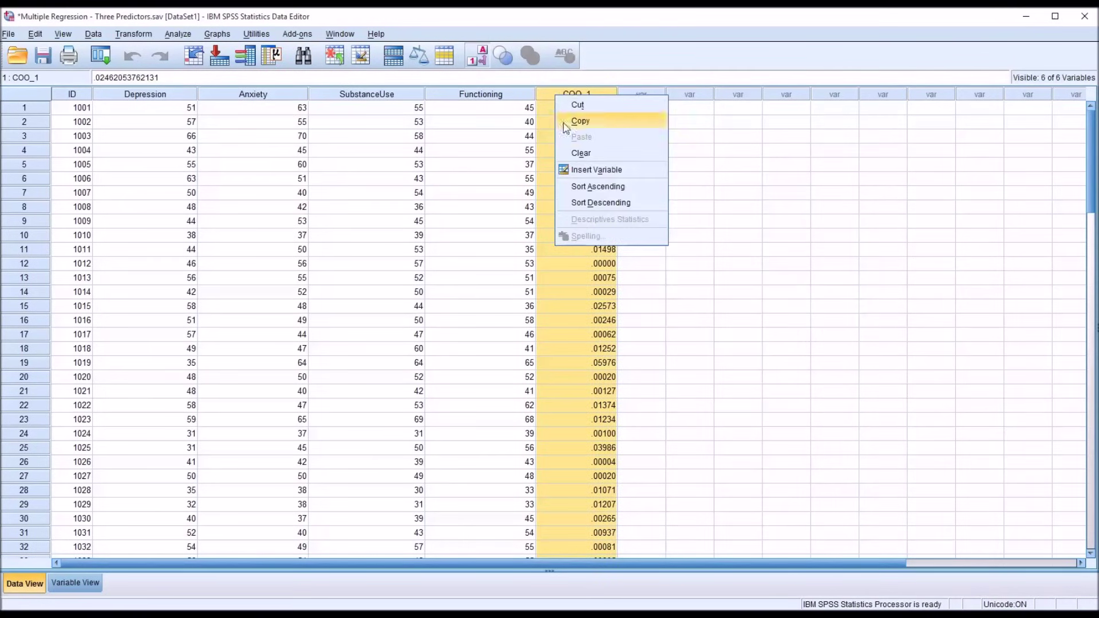
click(583, 201)
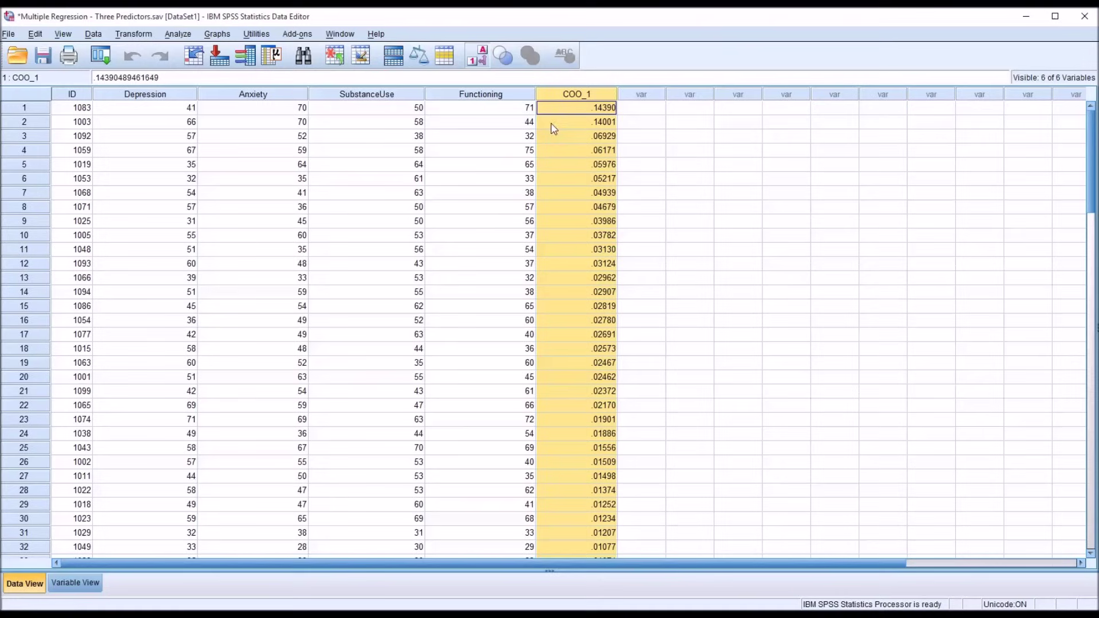
Restore the original case order by sorting the data by ID in ascending order
right_click(78, 97)
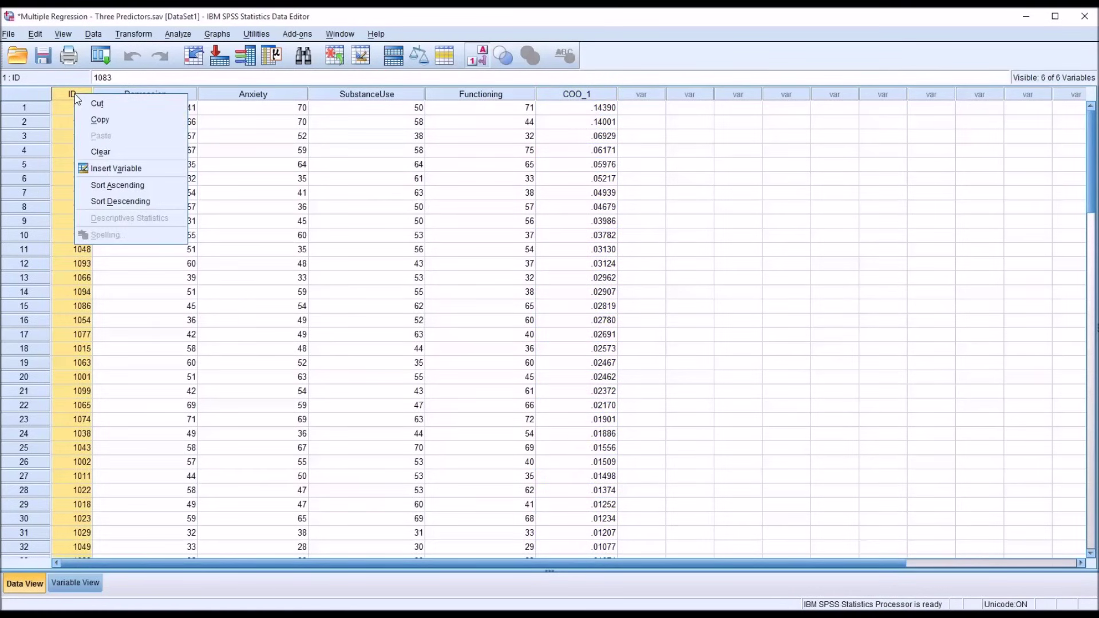
click(104, 186)
click(638, 112)
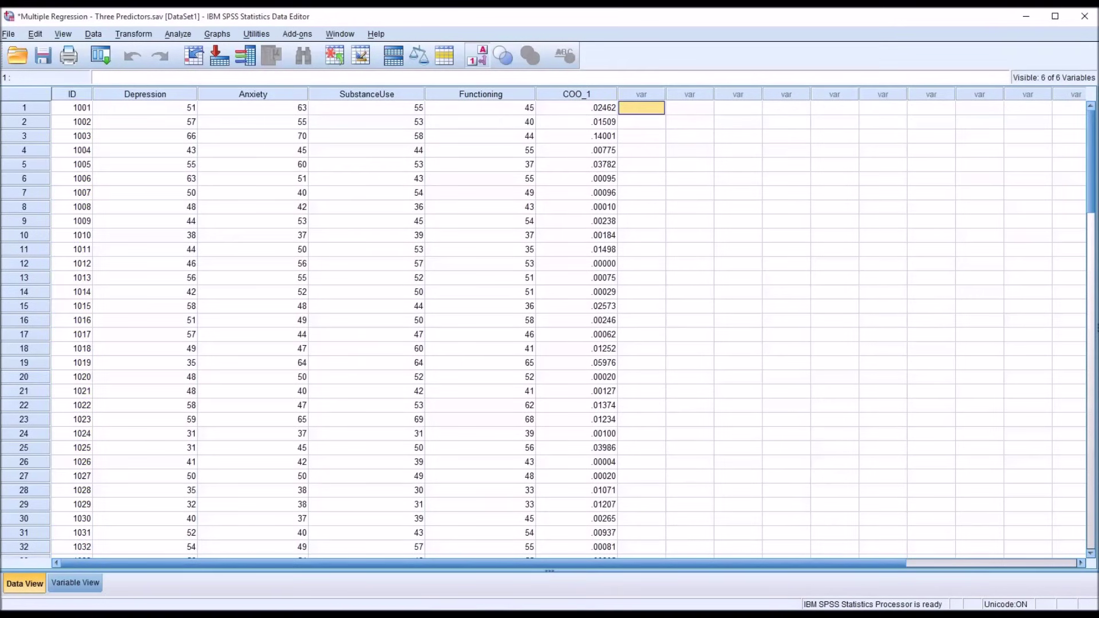
Return to the output viewer and examine the regression's Model Summary, ANOVA and Coefficients tables, including each predictor's significance and part correlation
click(439, 593)
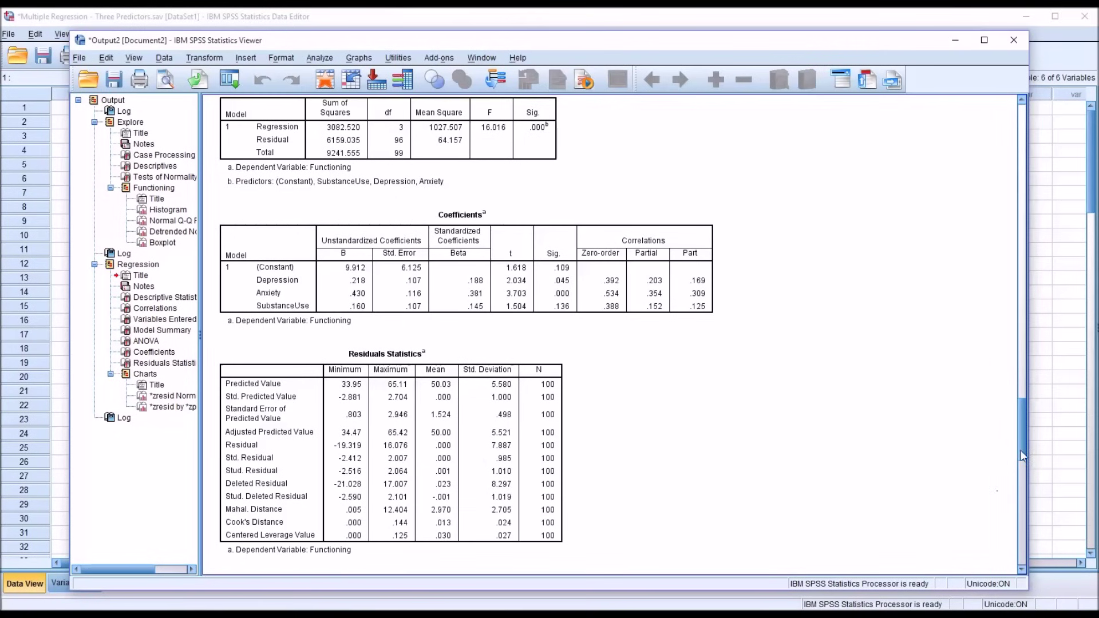
drag(1028, 451, 1027, 397)
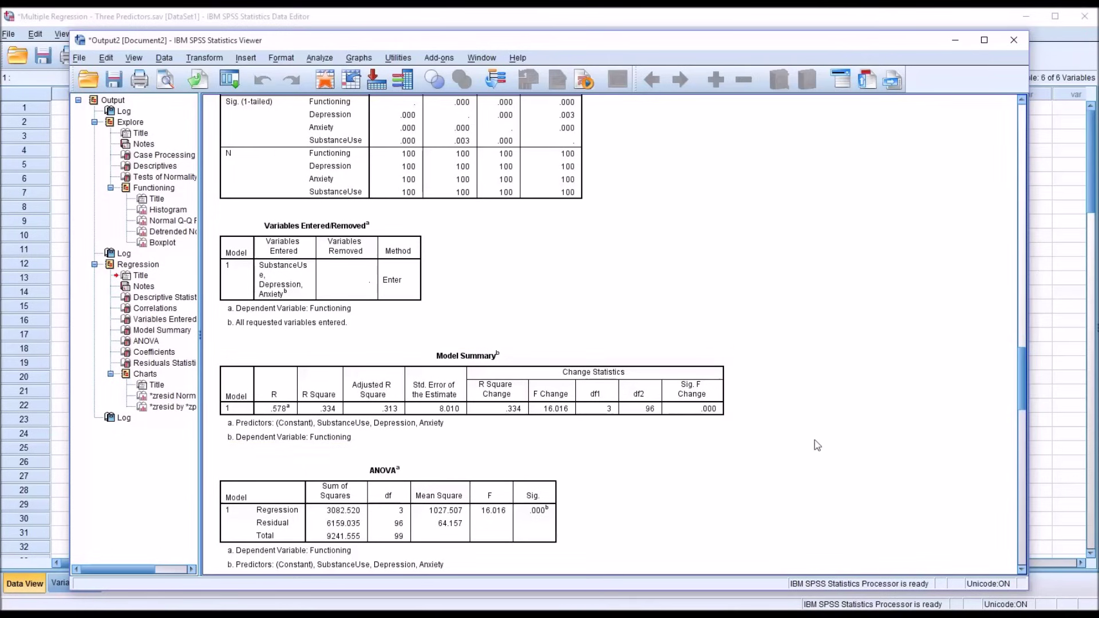
drag(1018, 378, 1018, 413)
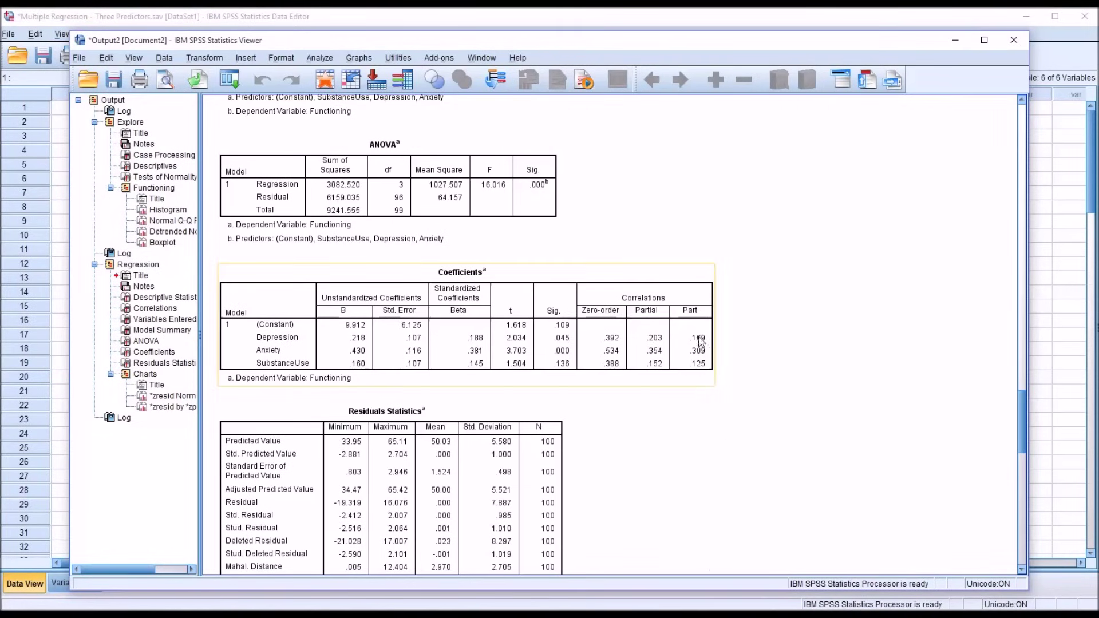
drag(1024, 407, 1024, 422)
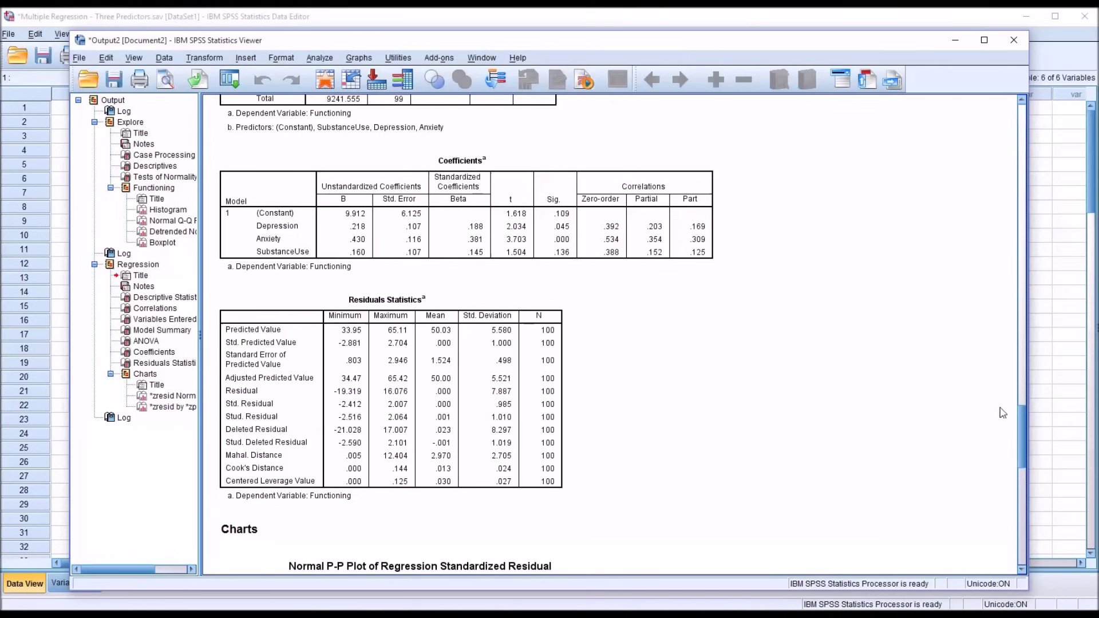
drag(1020, 418, 1016, 390)
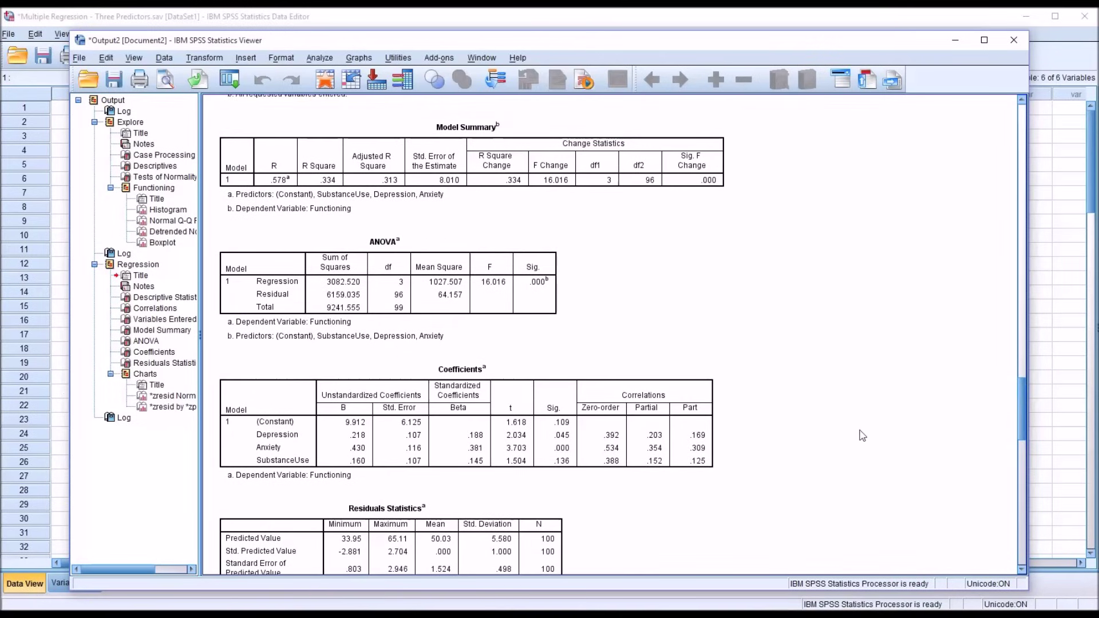
click(373, 216)
click(289, 436)
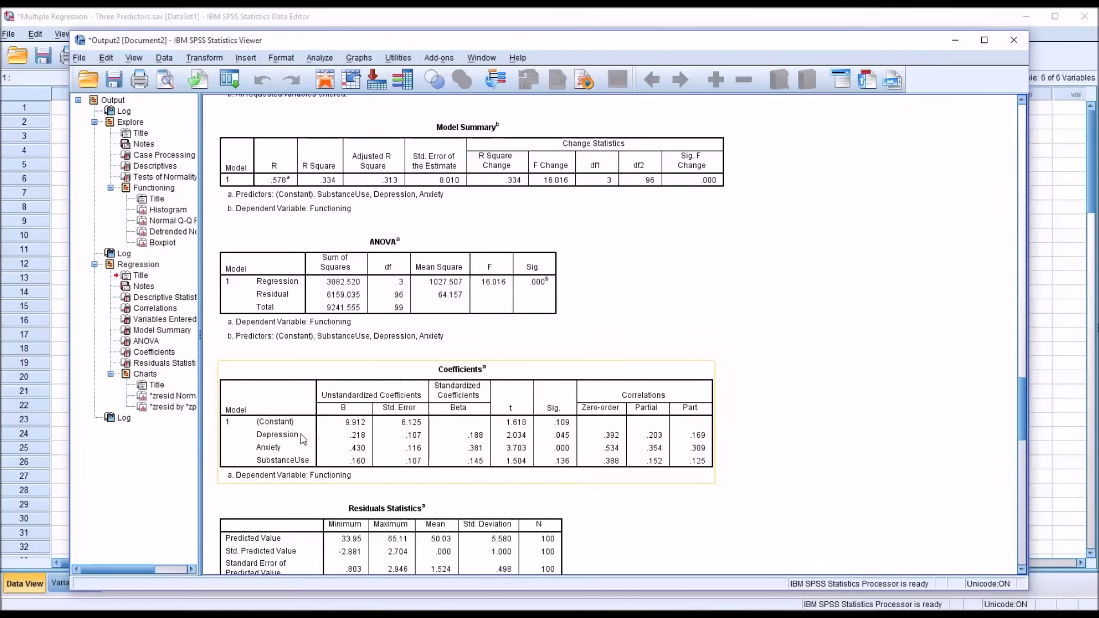